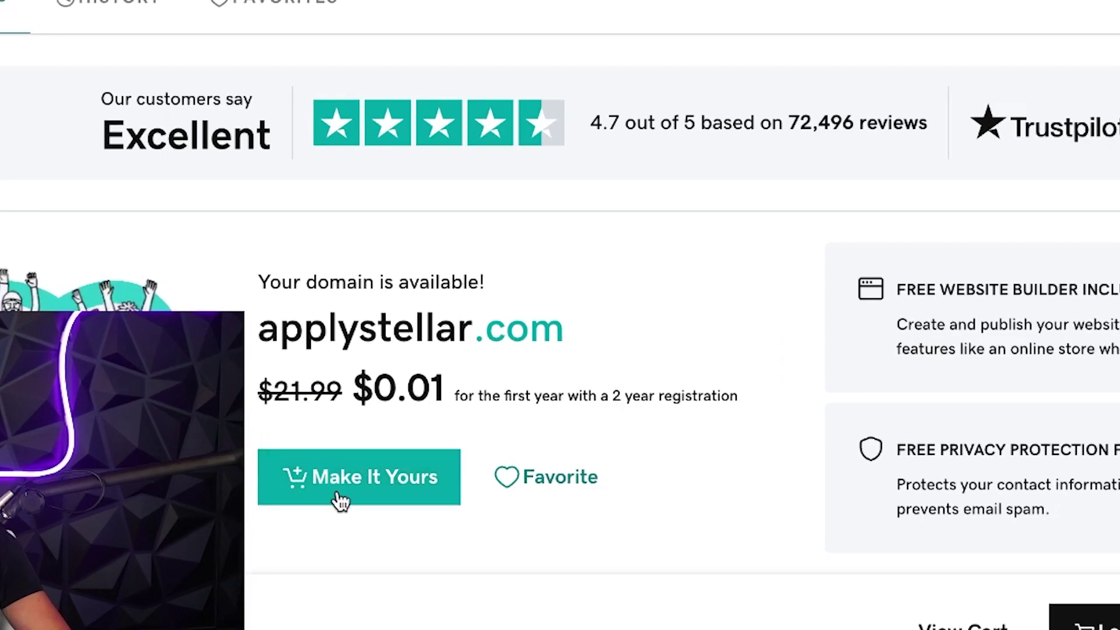
- Add applystellar.com to the cart, declining the bundle offer and domain protection
{"action": "left_click", "coordinate": [340, 500]}
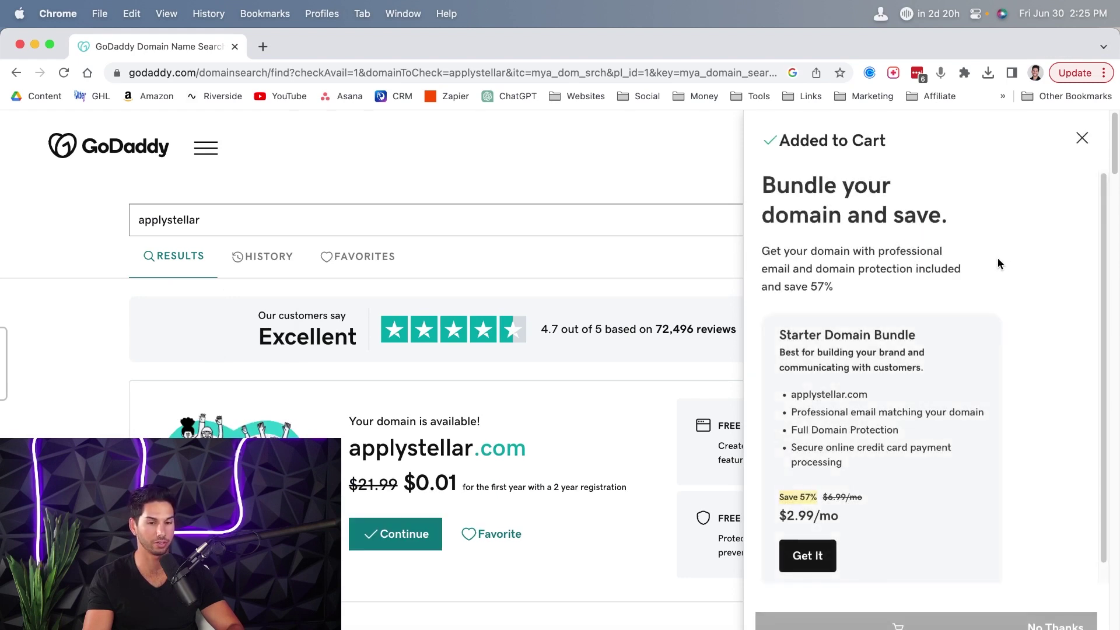
{"action": "scroll", "coordinate": [921, 263], "scroll_direction": "down", "scroll_amount": 1}
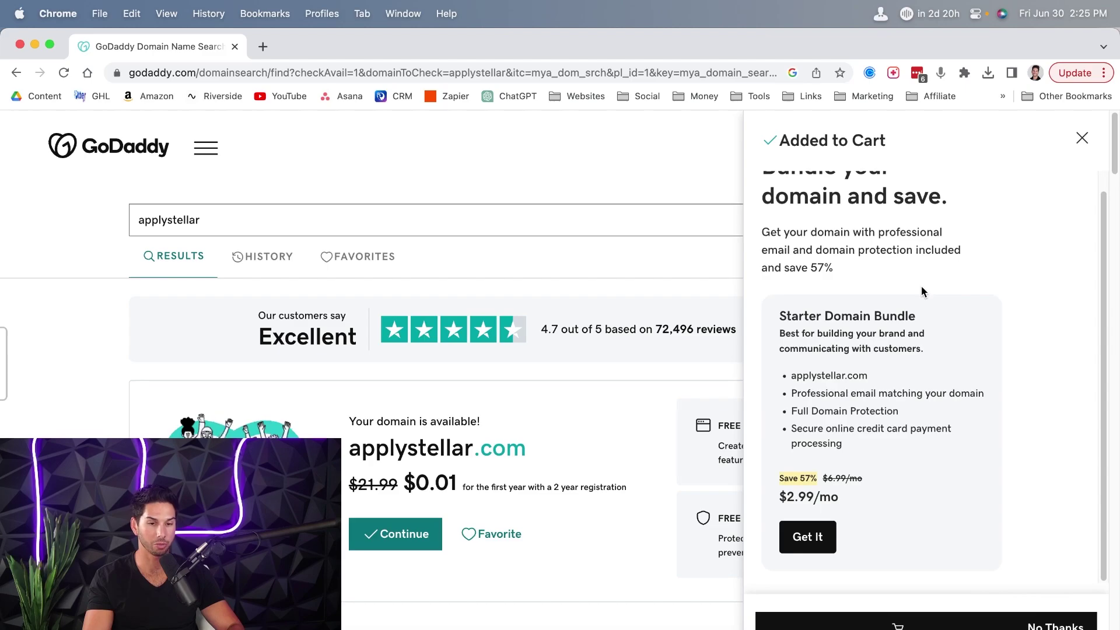
{"action": "scroll", "coordinate": [944, 426], "scroll_direction": "down", "scroll_amount": 2}
{"action": "left_click", "coordinate": [951, 627]}
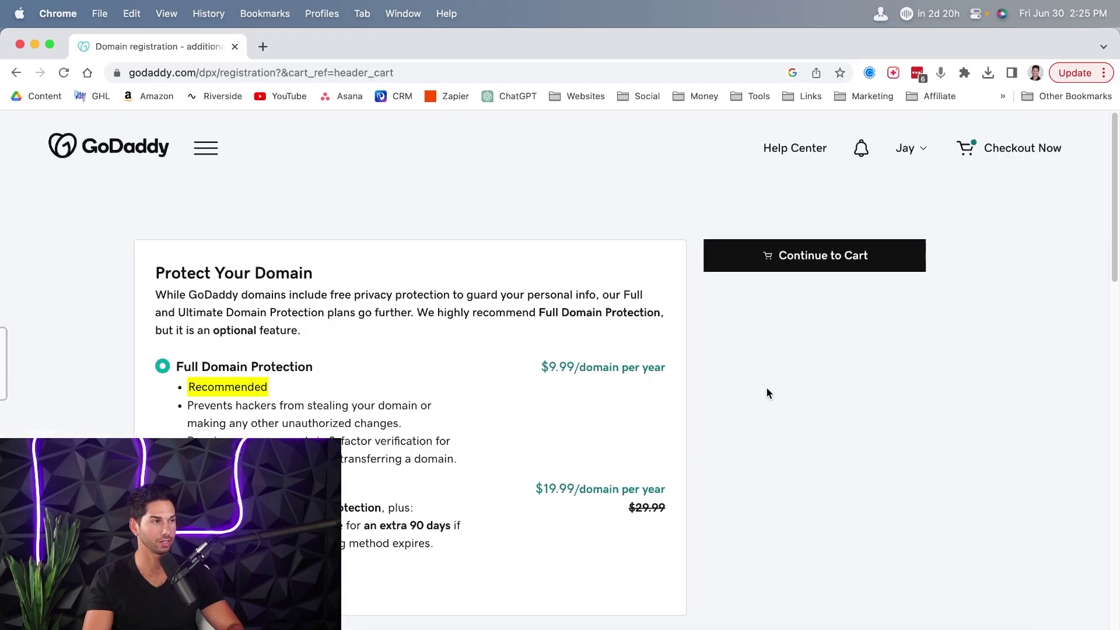
{"action": "left_click", "coordinate": [163, 574]}
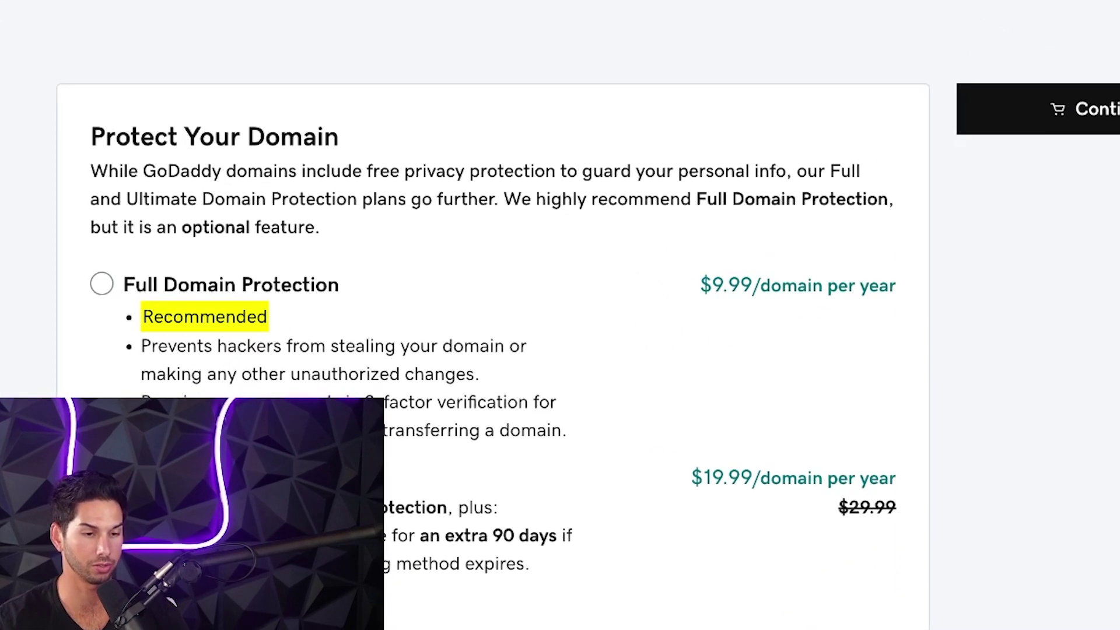
- Choose the Microsoft 365 Email Essentials plan and continue to the cart
{"action": "scroll", "coordinate": [163, 574], "scroll_direction": "down", "scroll_amount": 7}
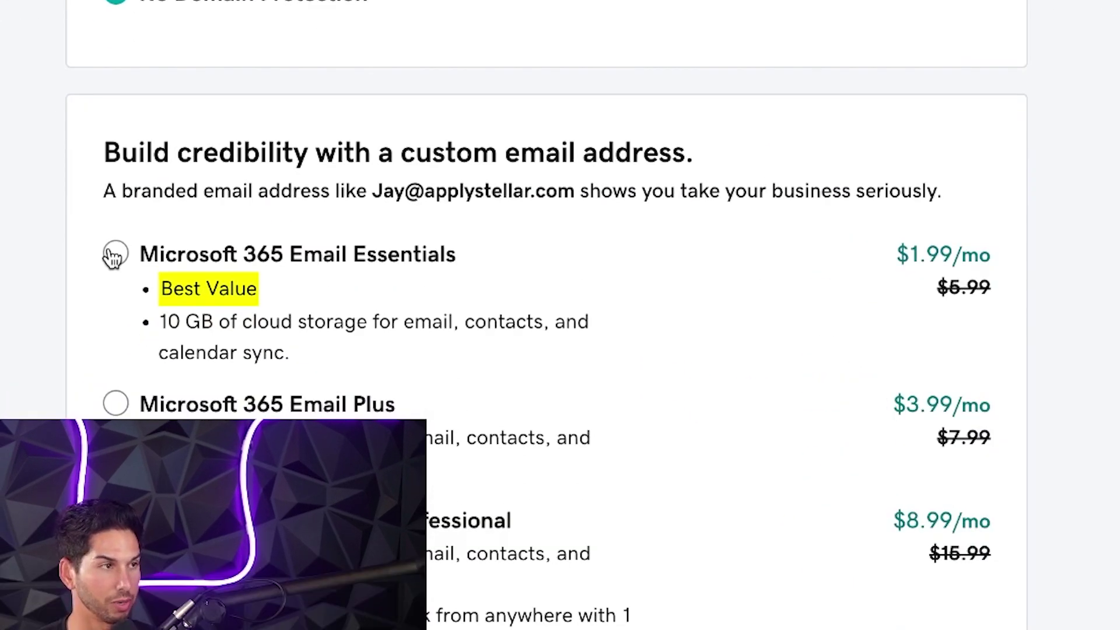
{"action": "scroll", "coordinate": [68, 264], "scroll_direction": "down", "scroll_amount": 1}
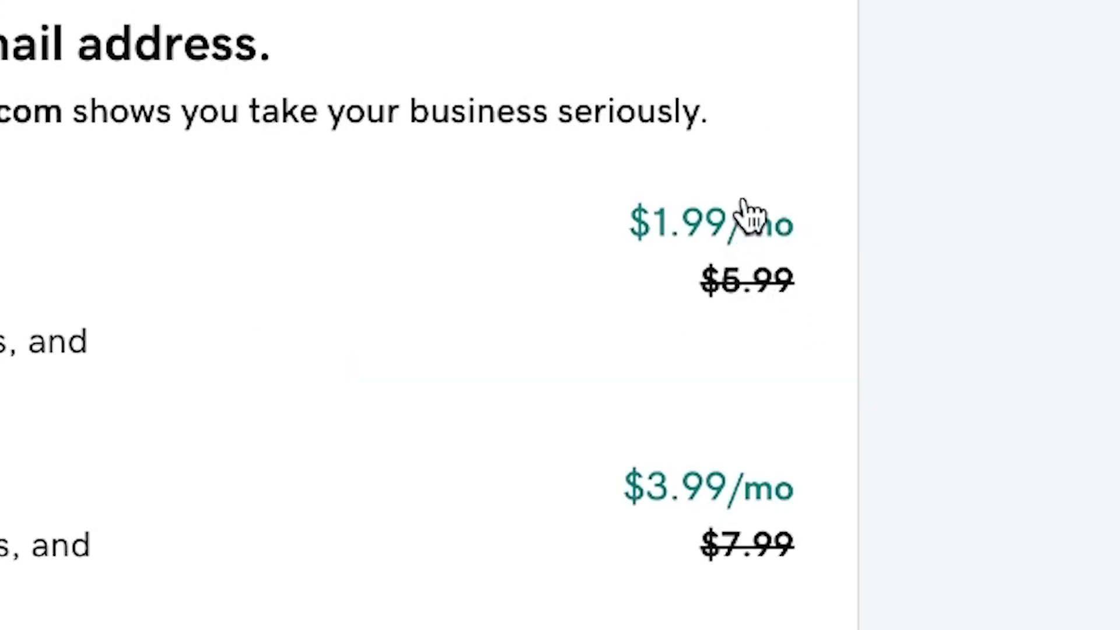
{"action": "left_click", "coordinate": [120, 220]}
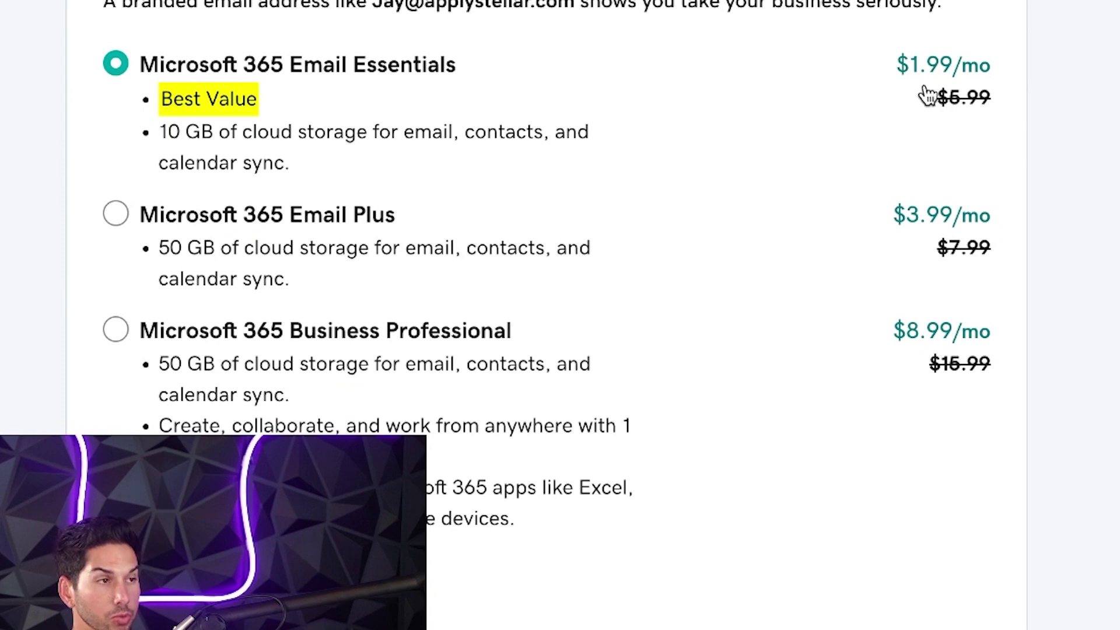
{"action": "scroll", "coordinate": [776, 123], "scroll_direction": "down", "scroll_amount": 1}
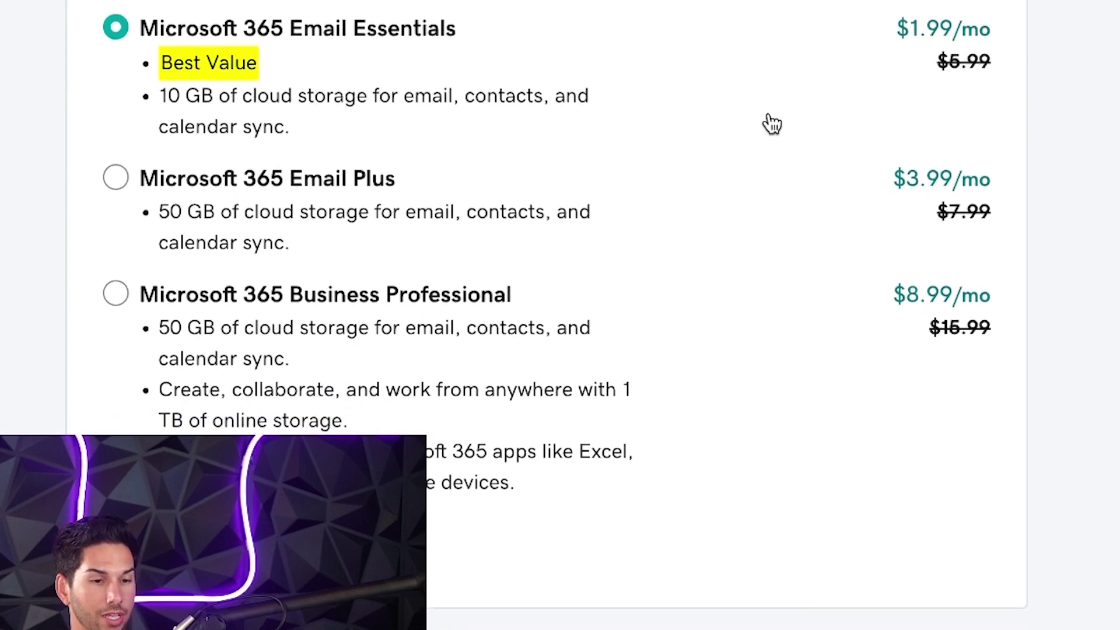
{"action": "scroll", "coordinate": [770, 124], "scroll_direction": "down", "scroll_amount": 2}
{"action": "scroll", "coordinate": [841, 289], "scroll_direction": "up", "scroll_amount": 2}
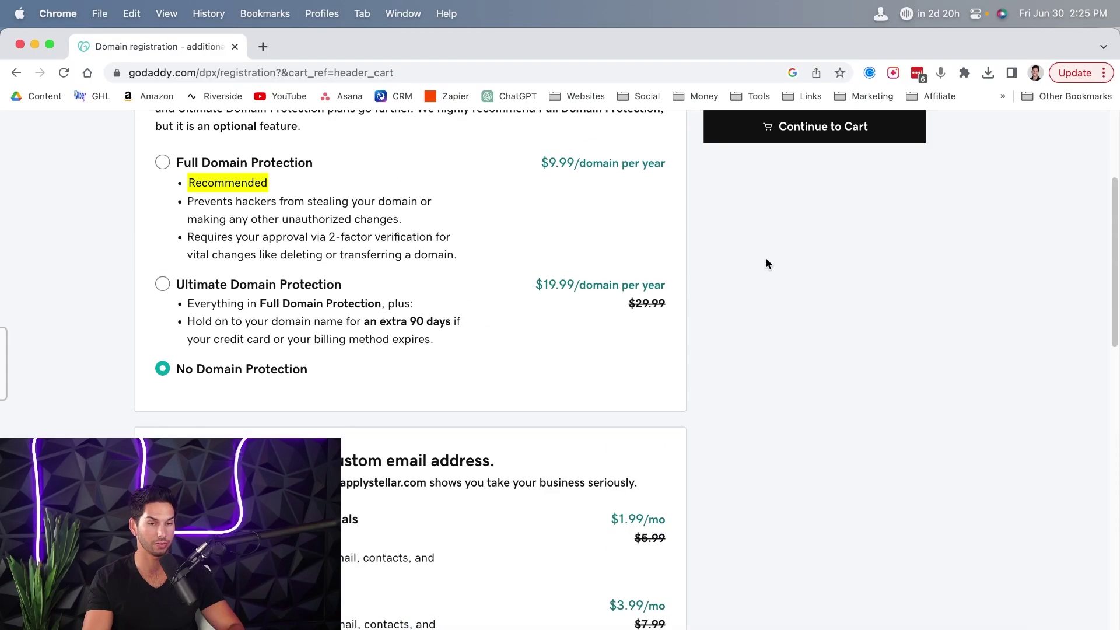
{"action": "left_click", "coordinate": [785, 127]}
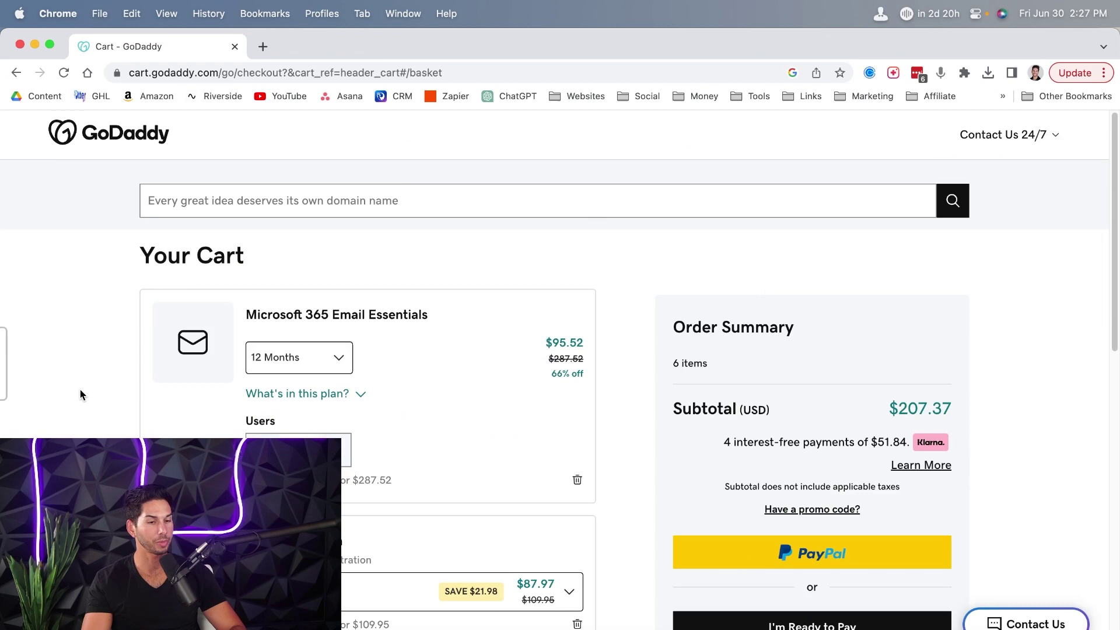
- Lower Email Essentials to 2 users, set the domain to 1 year, and complete the purchase
{"action": "scroll", "coordinate": [117, 328], "scroll_direction": "down", "scroll_amount": 1}
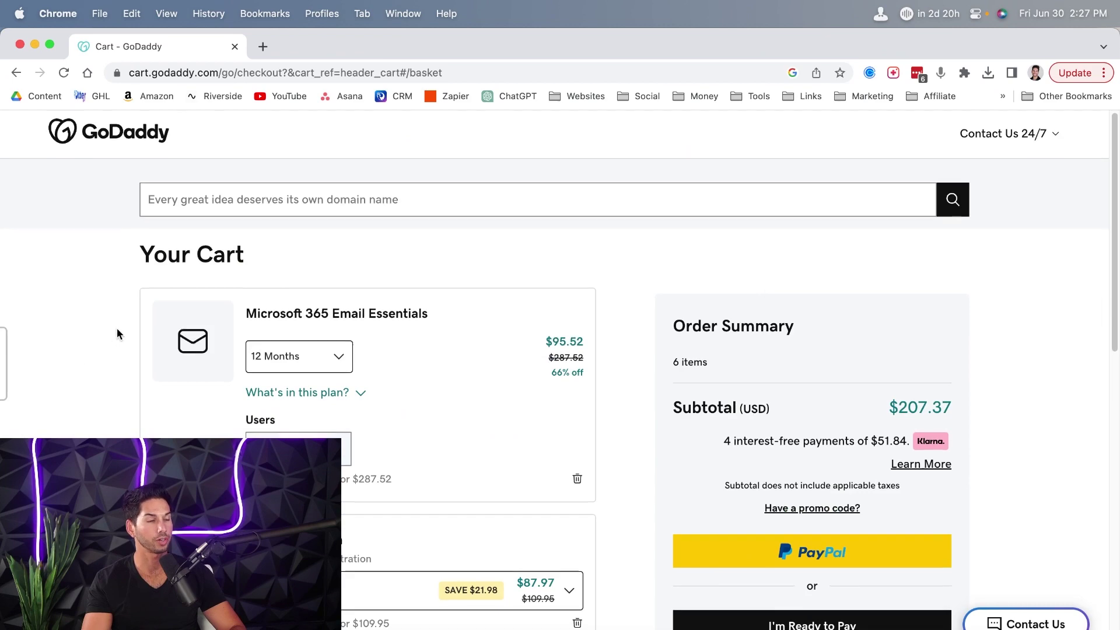
{"action": "scroll", "coordinate": [112, 338], "scroll_direction": "down", "scroll_amount": 3}
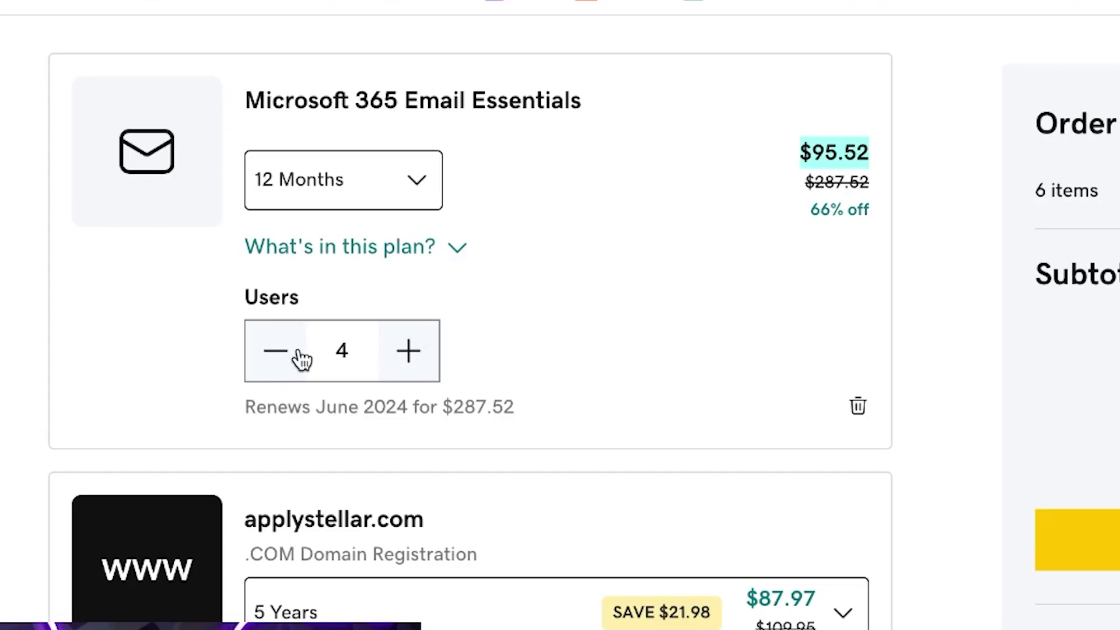
{"action": "left_click", "coordinate": [274, 368]}
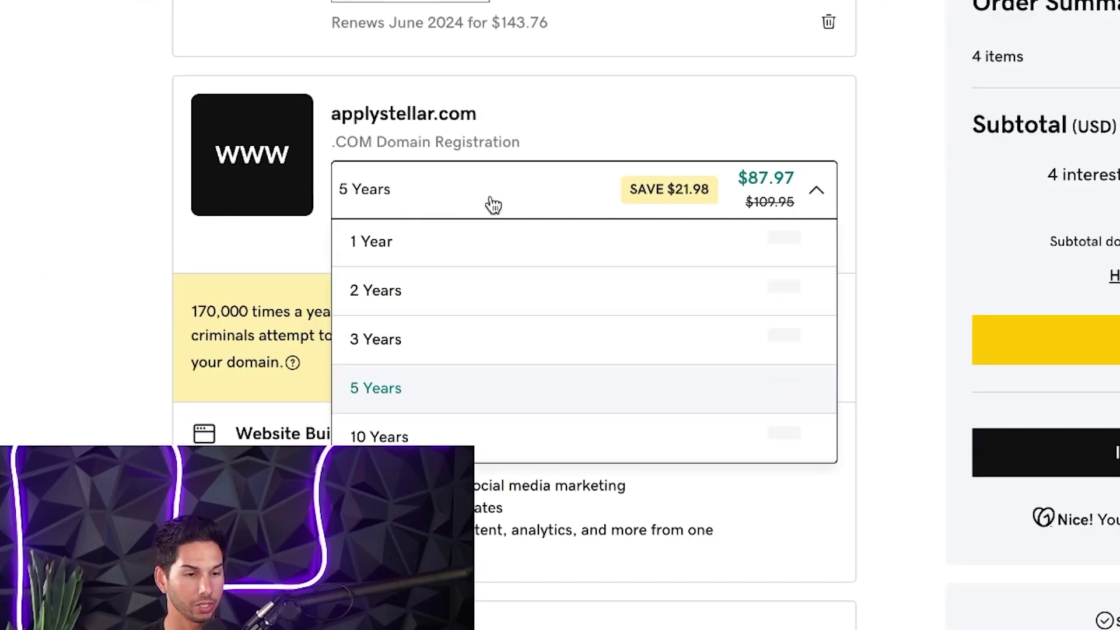
{"action": "left_click", "coordinate": [462, 241]}
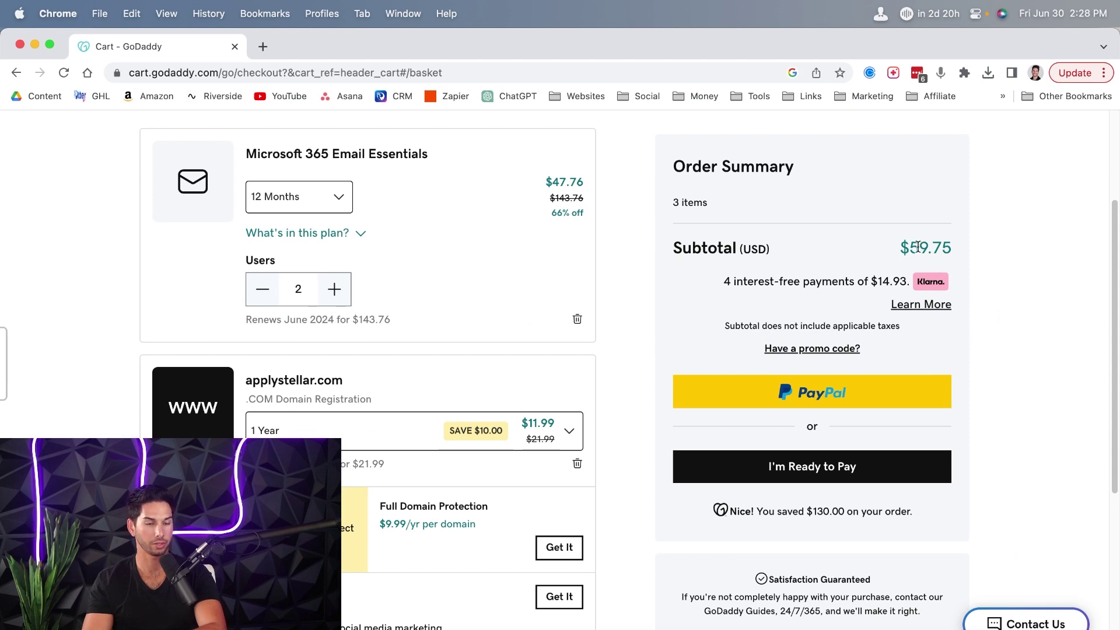
{"action": "left_click", "coordinate": [809, 467]}
{"action": "left_click", "coordinate": [782, 529]}
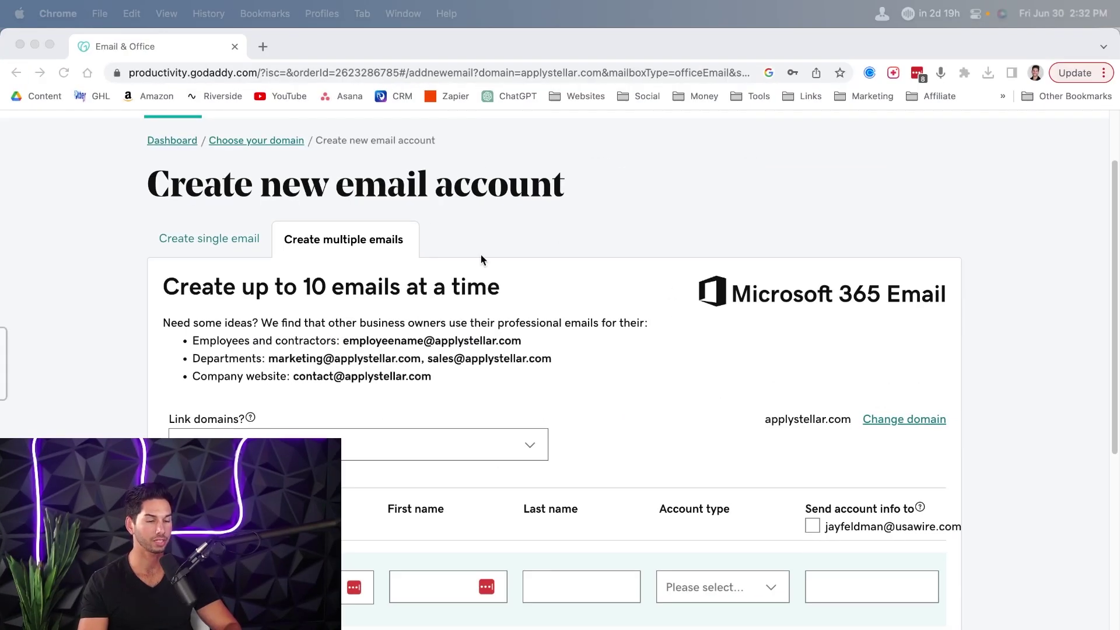
- Look over the Link domains options on the new account form without choosing one
{"action": "scroll", "coordinate": [348, 292], "scroll_direction": "up", "scroll_amount": 2}
{"action": "scroll", "coordinate": [348, 292], "scroll_direction": "down", "scroll_amount": 2}
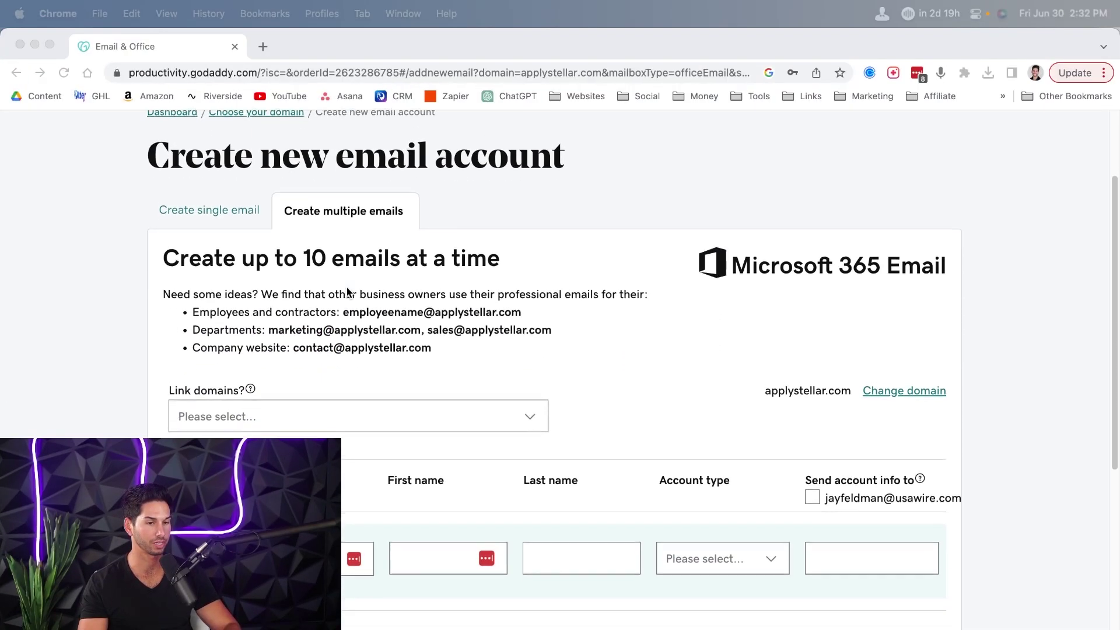
{"action": "scroll", "coordinate": [346, 287], "scroll_direction": "down", "scroll_amount": 1}
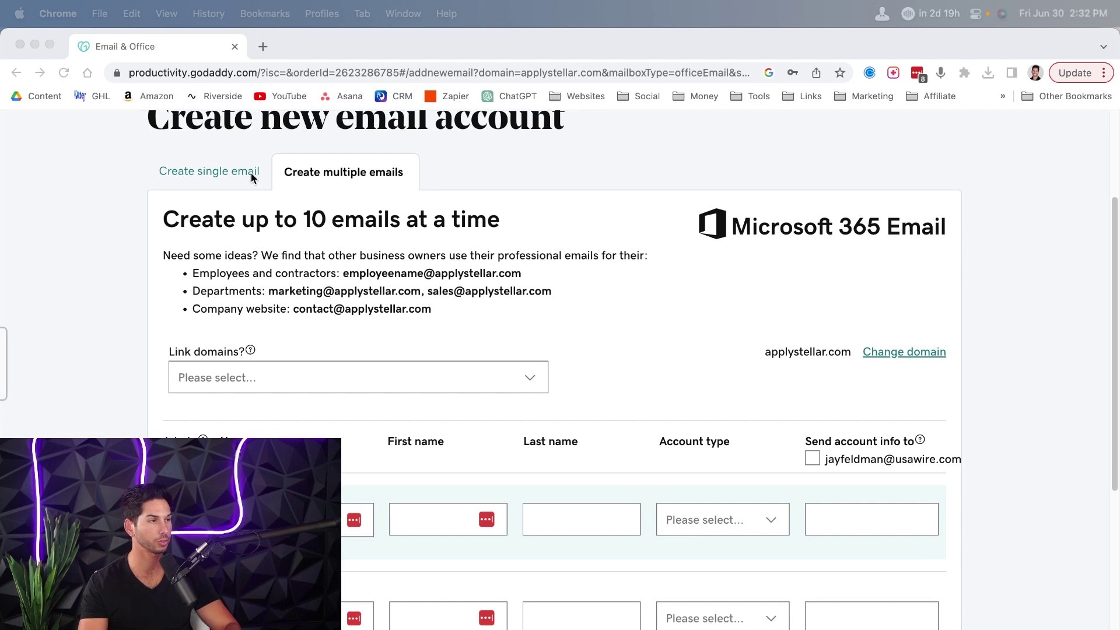
{"action": "scroll", "coordinate": [252, 193], "scroll_direction": "down", "scroll_amount": 2}
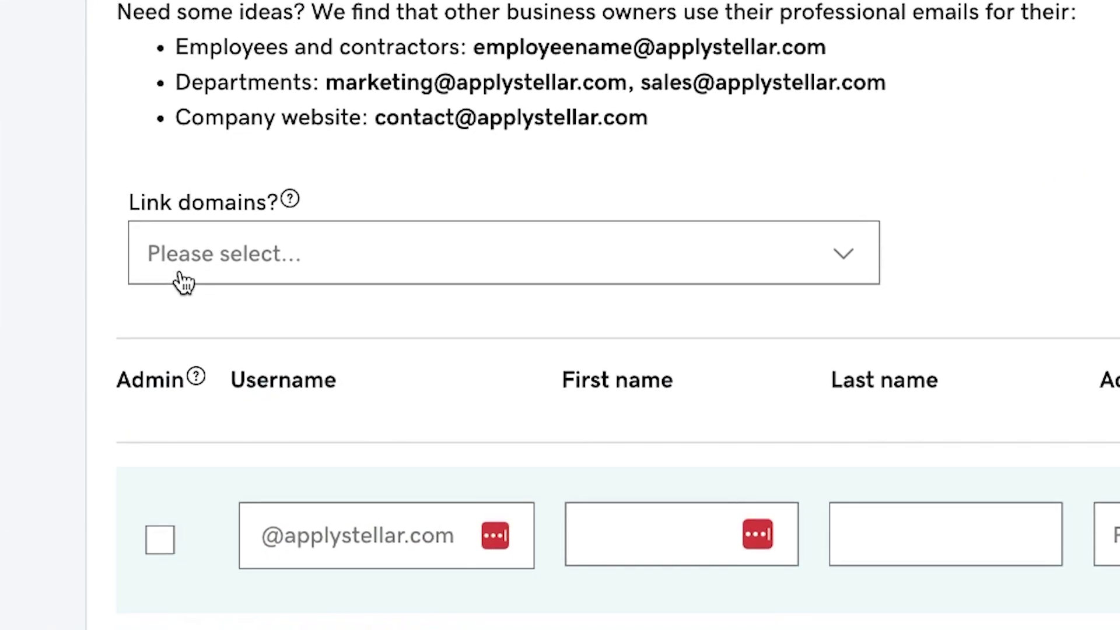
{"action": "left_click", "coordinate": [250, 281]}
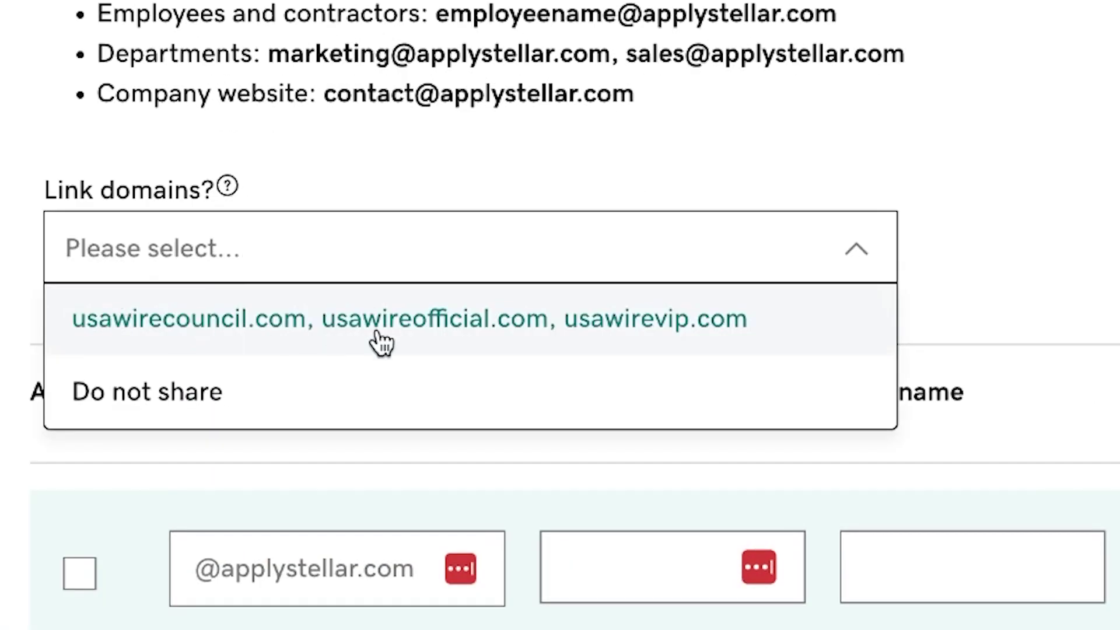
{"action": "left_click", "coordinate": [2, 322]}
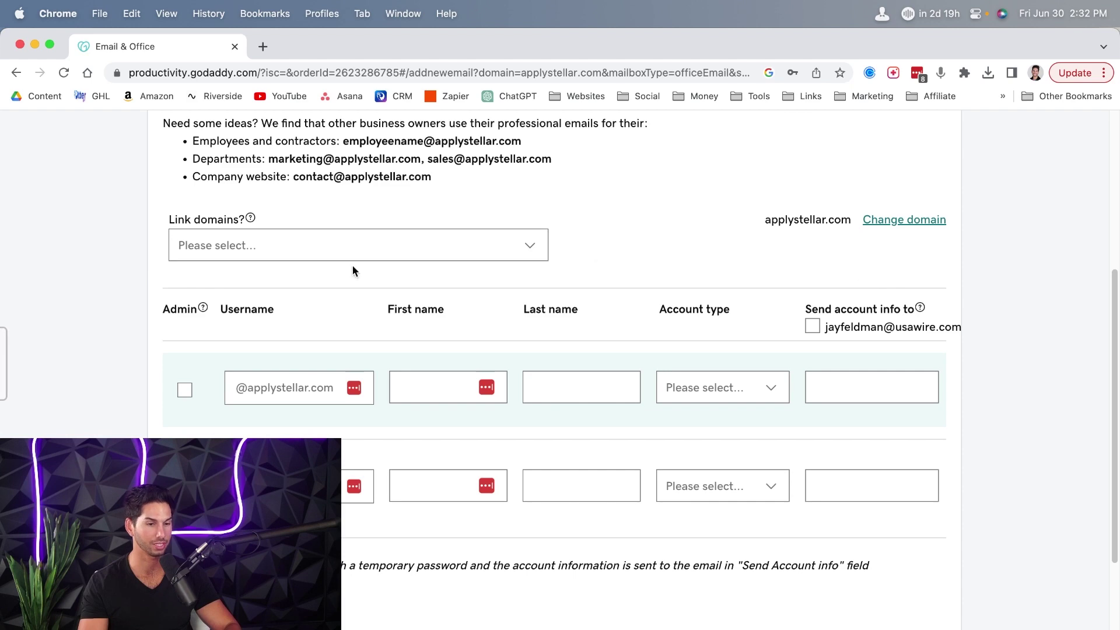
{"action": "scroll", "coordinate": [278, 279], "scroll_direction": "down", "scroll_amount": 3}
- Enter usernames for both mailbox rows and make the second account an admin
{"action": "left_click", "coordinate": [239, 303]}
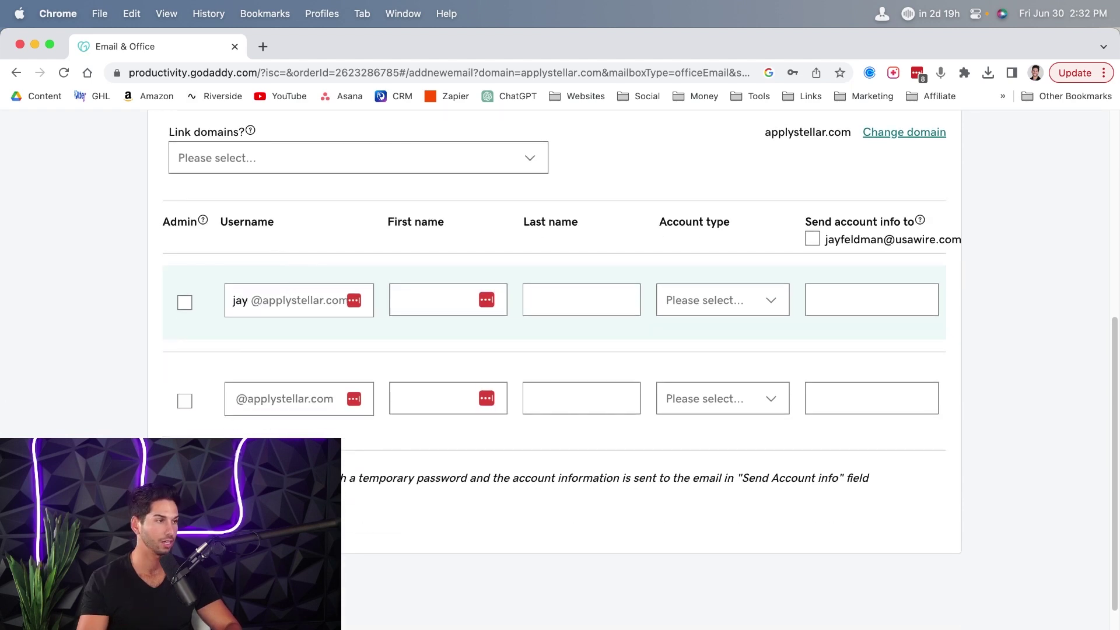
{"action": "left_click", "coordinate": [261, 395]}
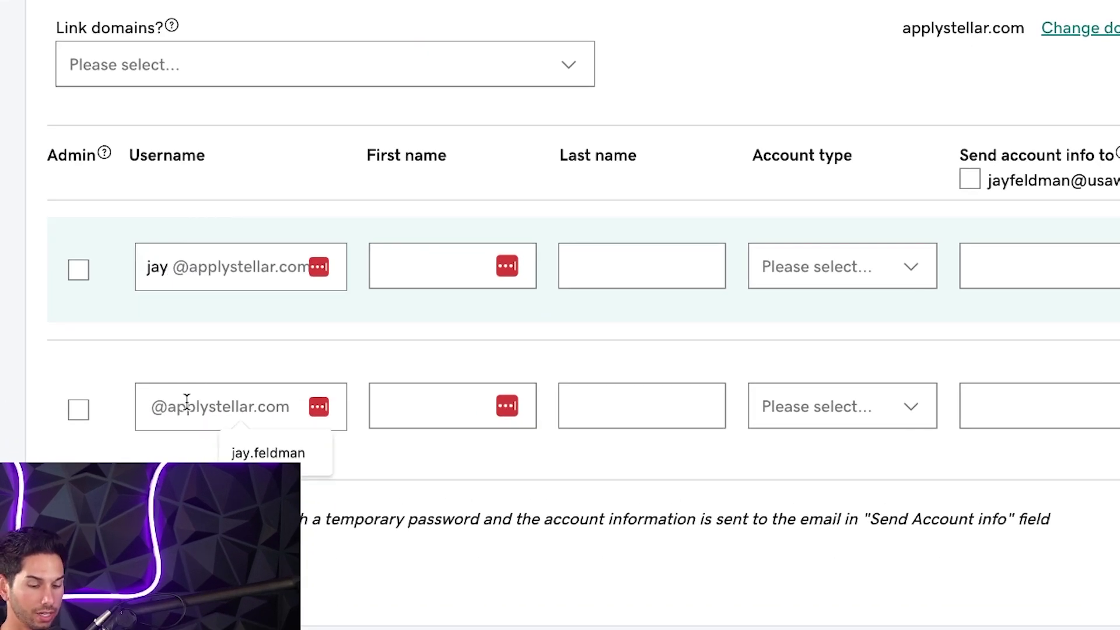
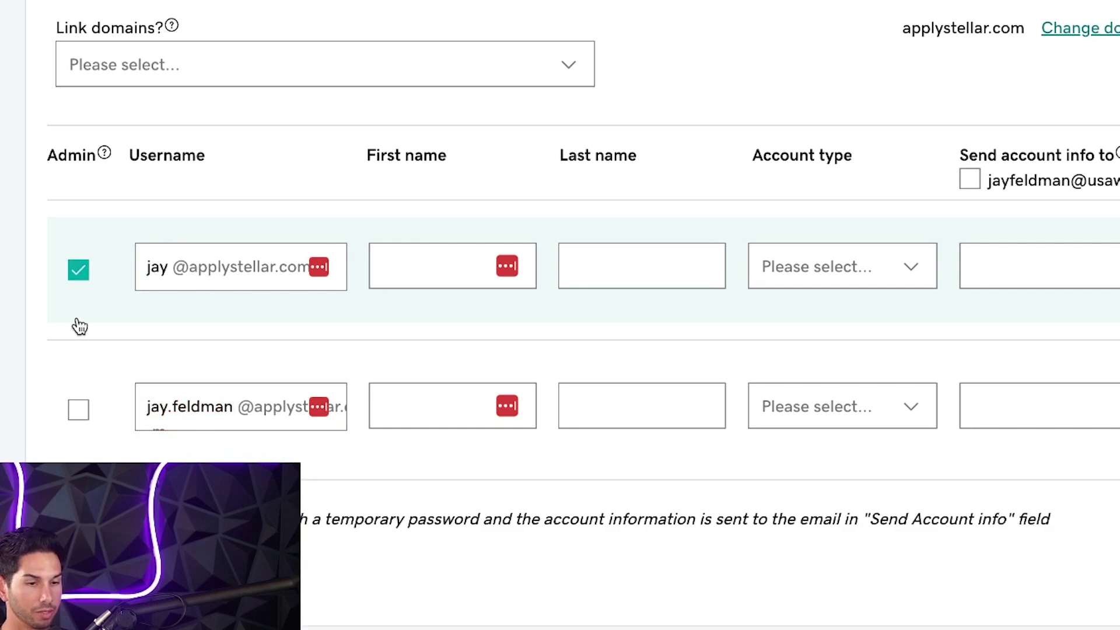
{"action": "left_click", "coordinate": [78, 408]}
- Autofill the first account's name and enter the second account's first and last name
{"action": "left_click", "coordinate": [449, 266]}
{"action": "left_click", "coordinate": [512, 321]}
{"action": "left_click", "coordinate": [455, 387]}
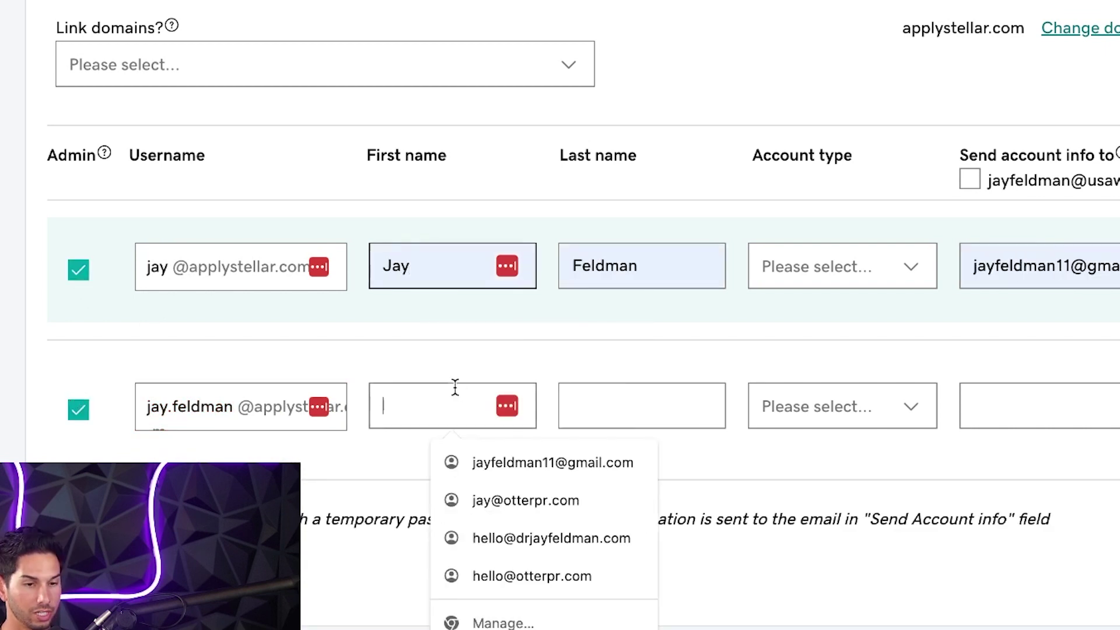
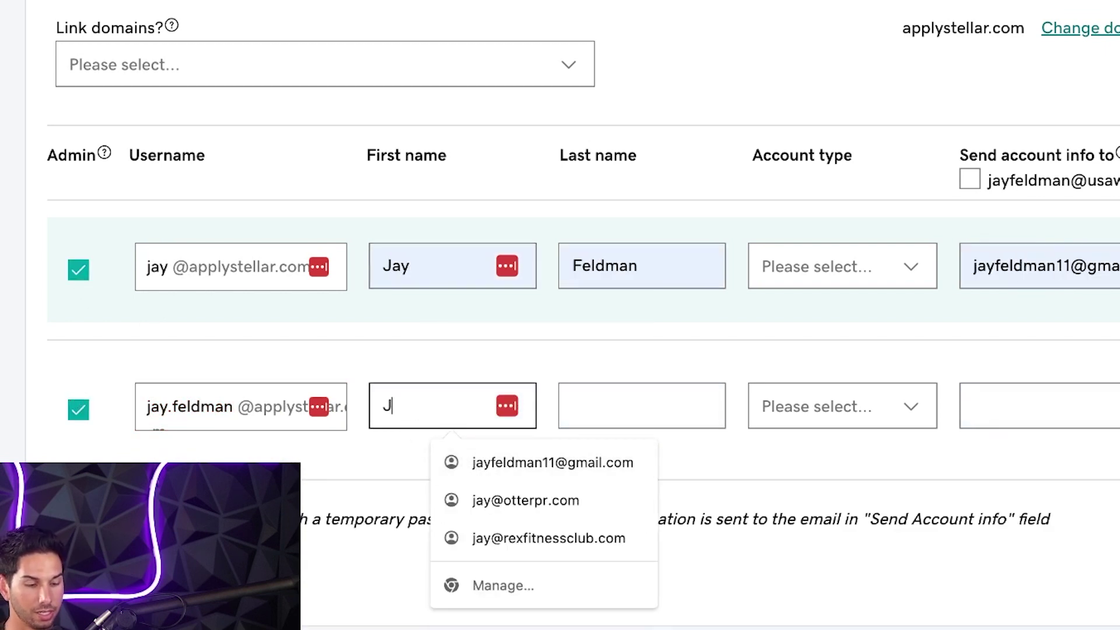
{"action": "key", "text": "Tab"}
- Set both accounts to Email Essentials and send account info to the owner's existing address
{"action": "left_click", "coordinate": [828, 268]}
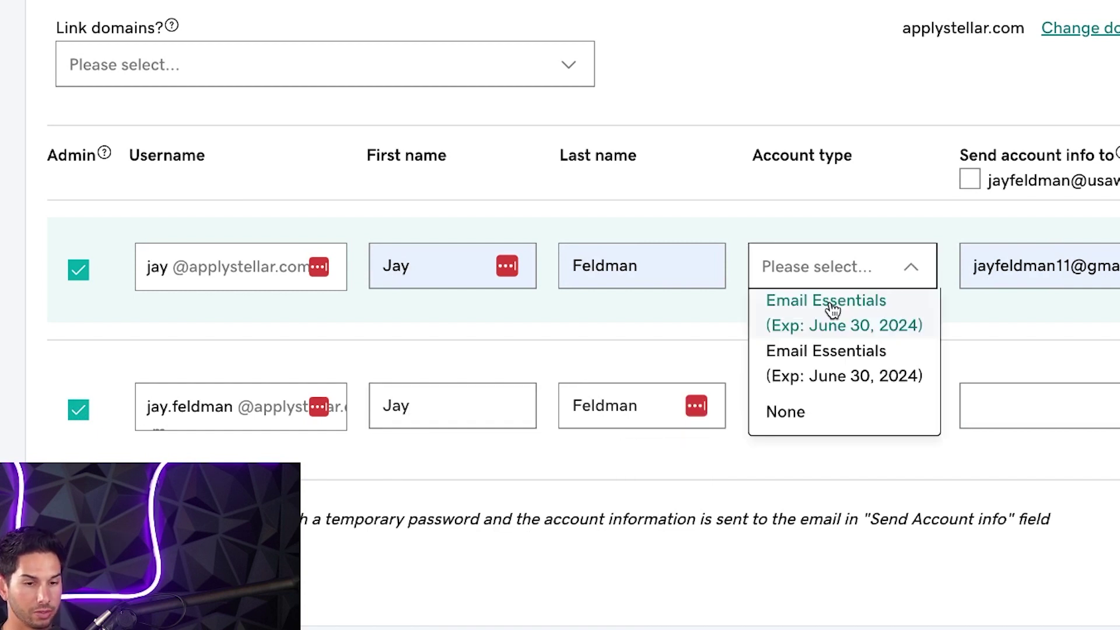
{"action": "left_click", "coordinate": [832, 309]}
{"action": "left_click", "coordinate": [827, 416]}
{"action": "left_click", "coordinate": [793, 516]}
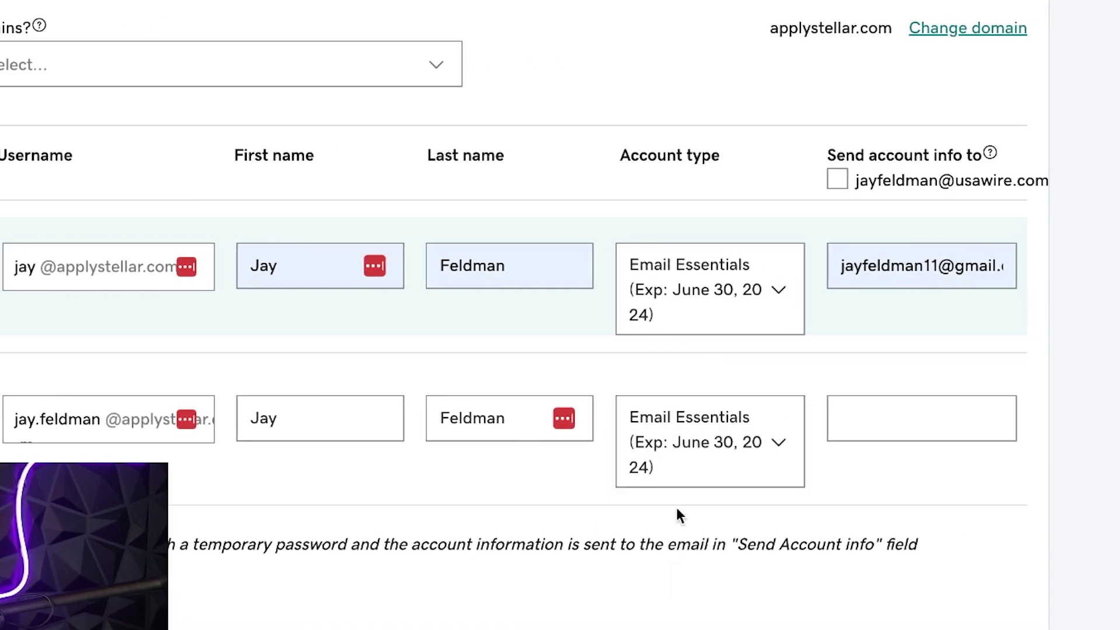
{"action": "left_click", "coordinate": [838, 179]}
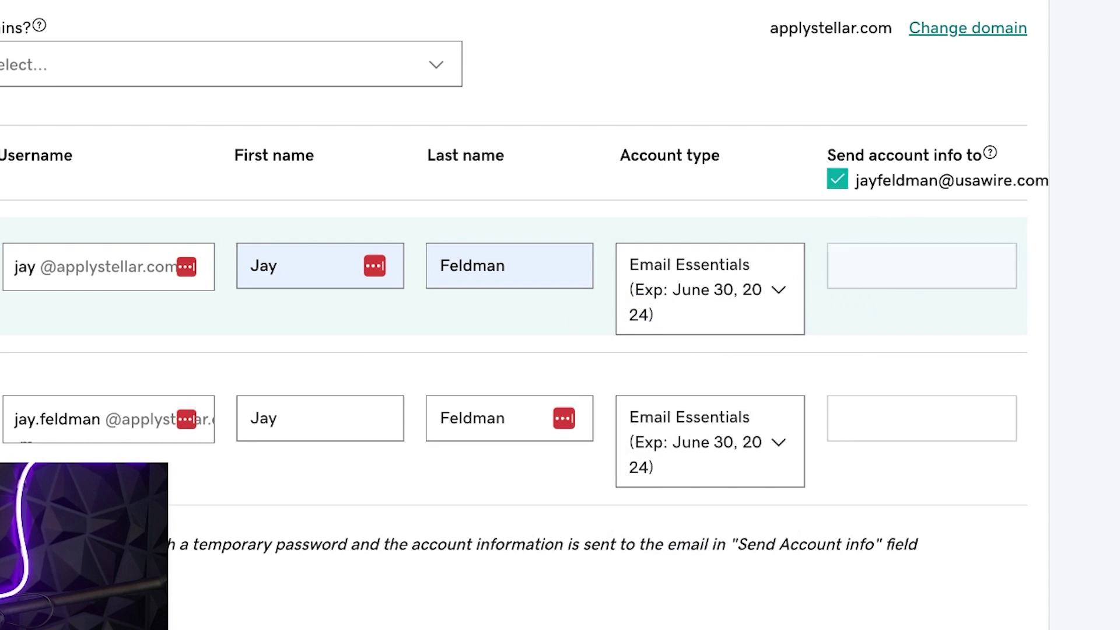
- Set Link domains to Do not share
{"action": "scroll", "coordinate": [525, 350], "scroll_direction": "up", "scroll_amount": 3}
{"action": "scroll", "coordinate": [525, 350], "scroll_direction": "down", "scroll_amount": 3}
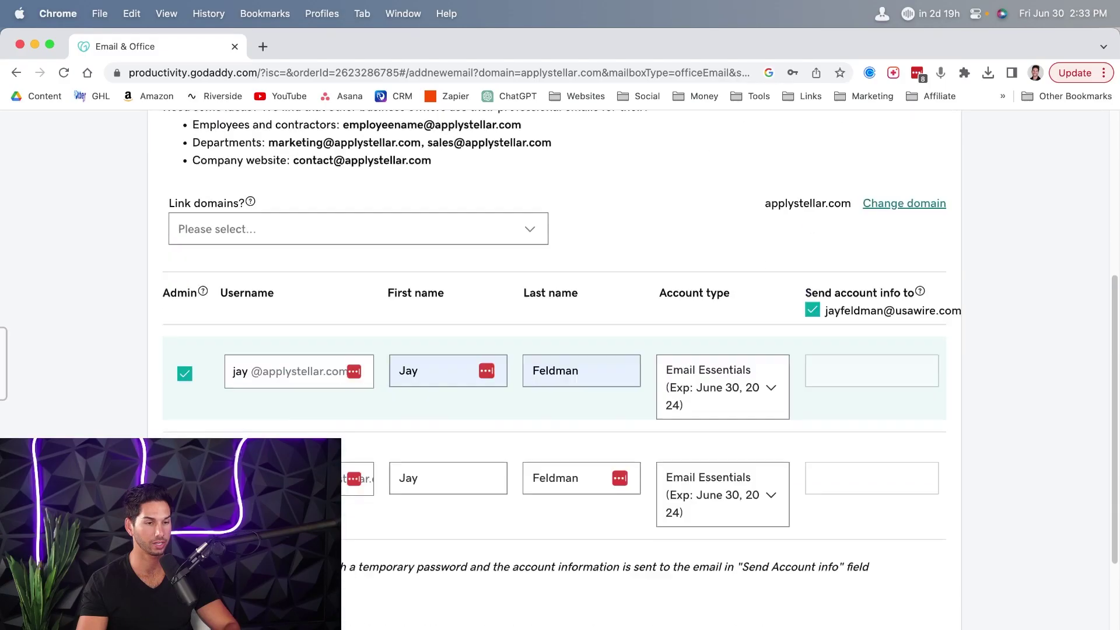
{"action": "left_click", "coordinate": [277, 168]}
{"action": "left_click", "coordinate": [253, 218]}
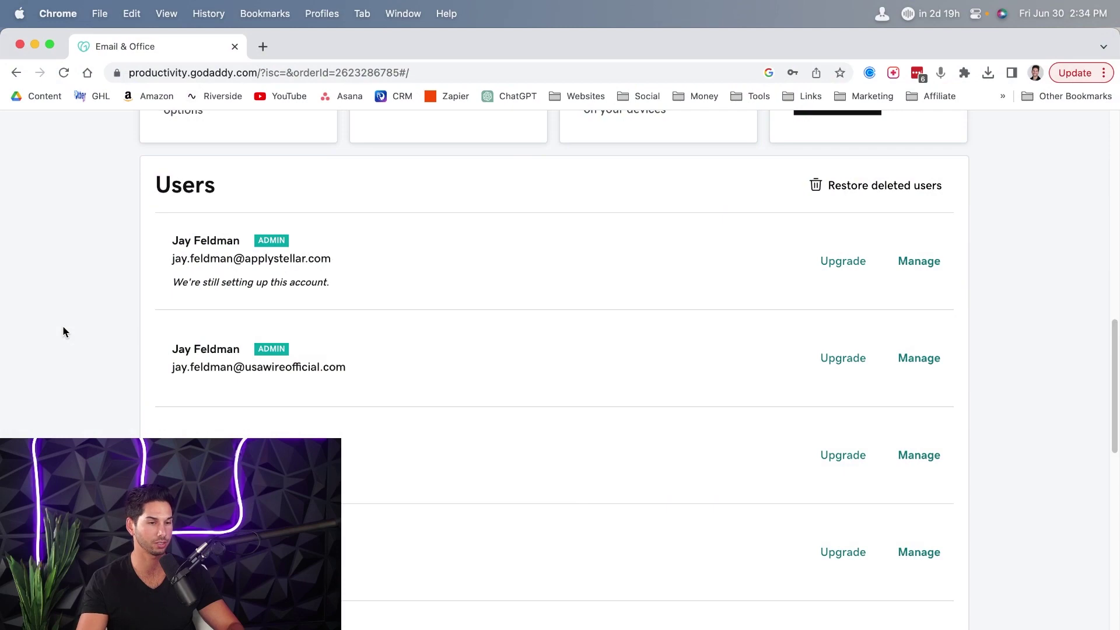
- Open the Email & Office dashboard from the GoDaddy apps list
{"action": "scroll", "coordinate": [63, 325], "scroll_direction": "up", "scroll_amount": 14}
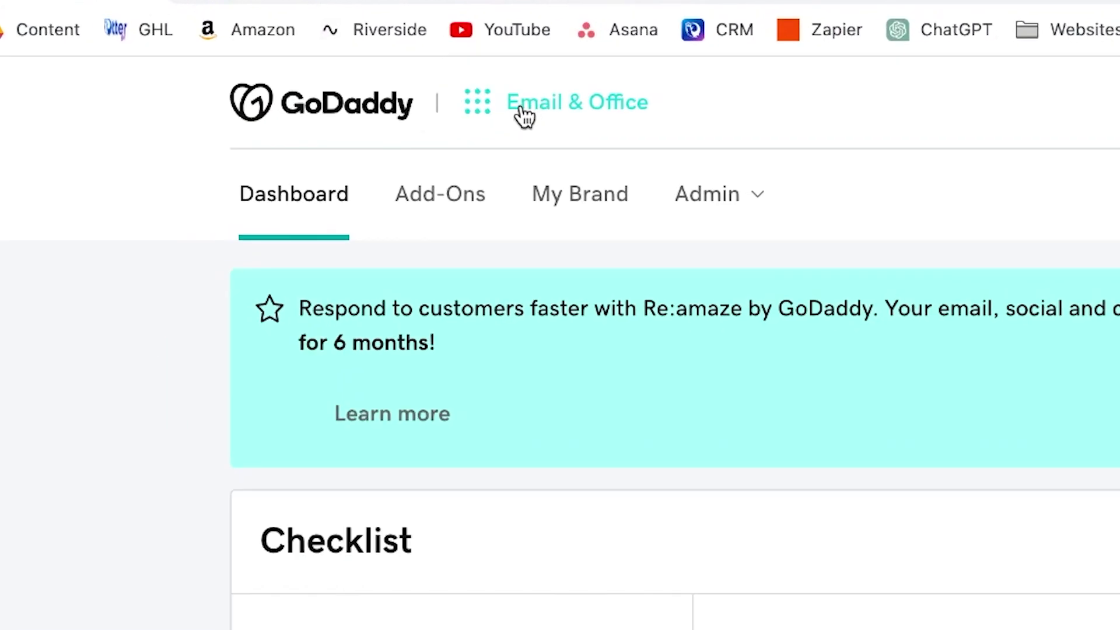
{"action": "left_click", "coordinate": [273, 137]}
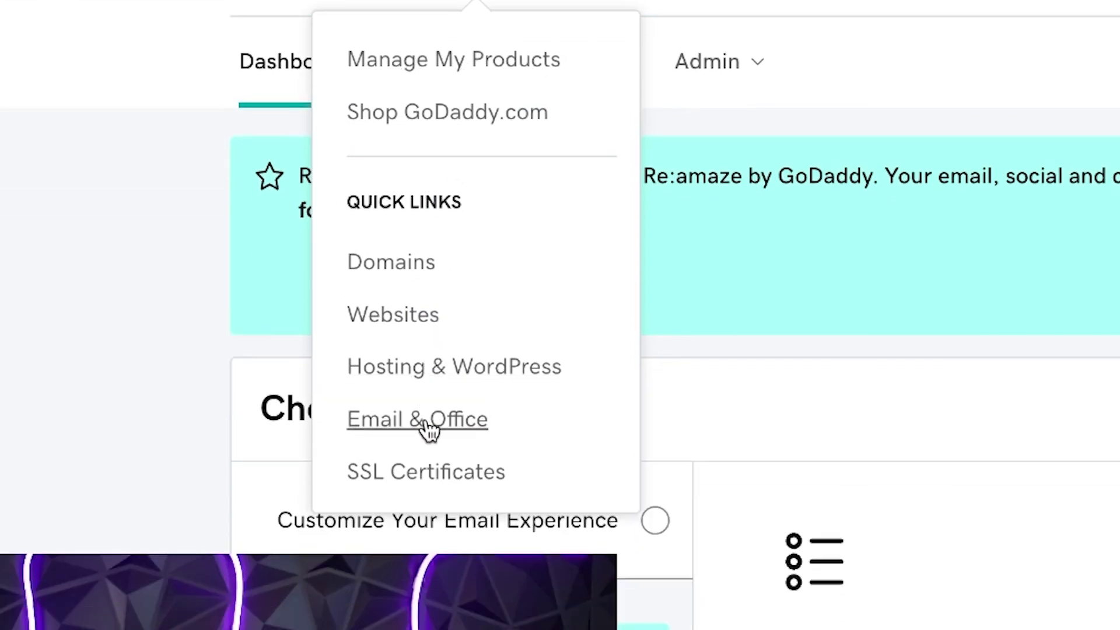
{"action": "left_click", "coordinate": [430, 430]}
- Find the applystellar.com user in the Users list and highlight its address
{"action": "scroll", "coordinate": [76, 267], "scroll_direction": "down", "scroll_amount": 5}
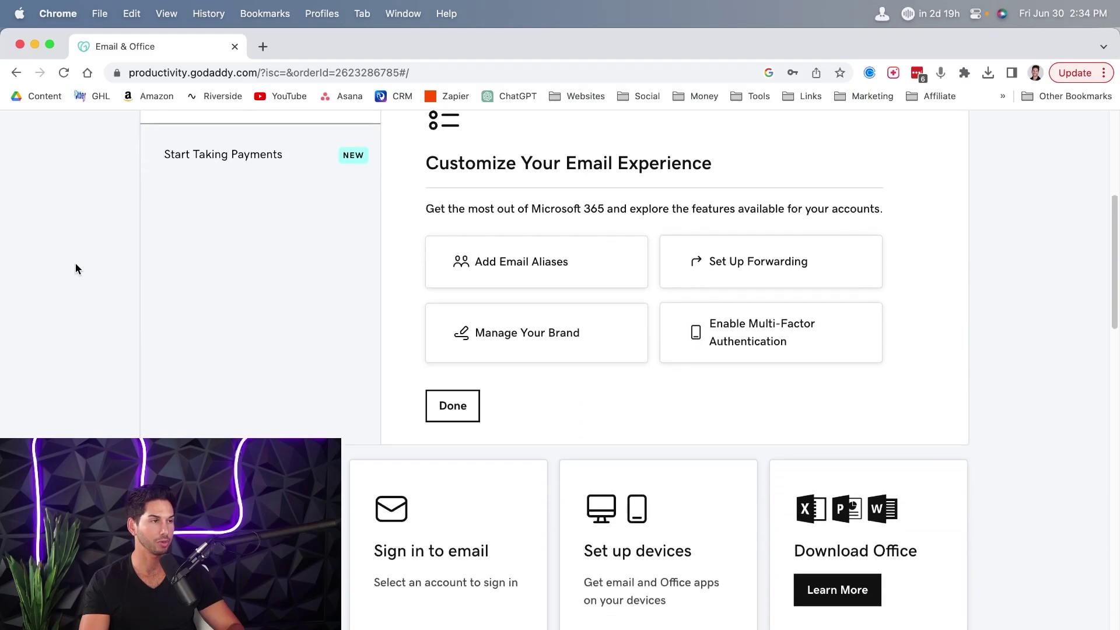
{"action": "scroll", "coordinate": [76, 267], "scroll_direction": "down", "scroll_amount": 8}
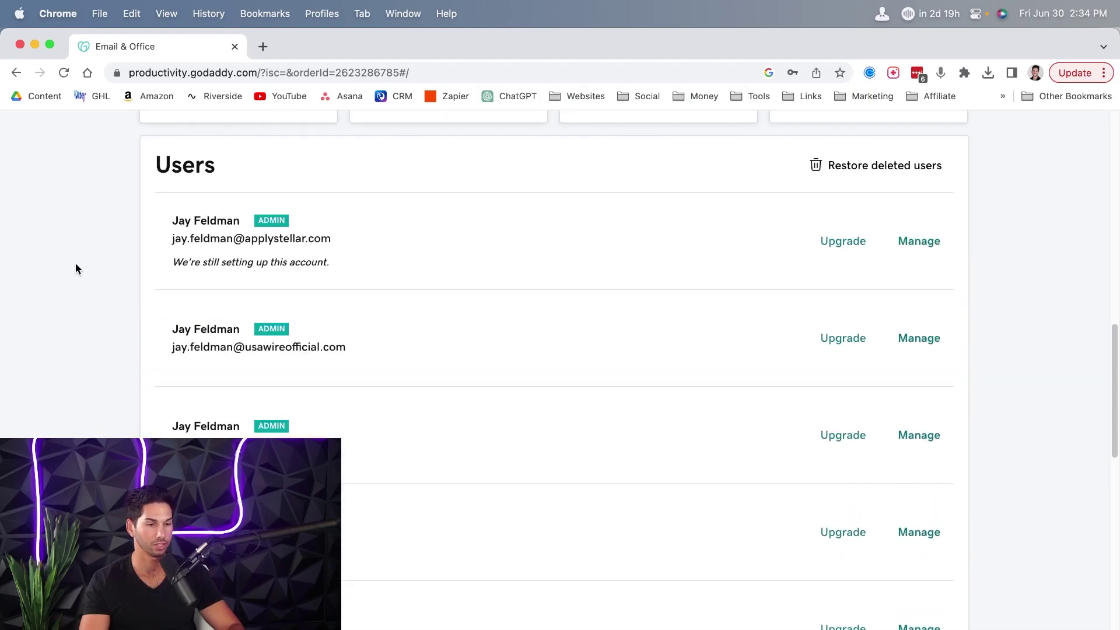
{"action": "scroll", "coordinate": [76, 269], "scroll_direction": "down", "scroll_amount": 1}
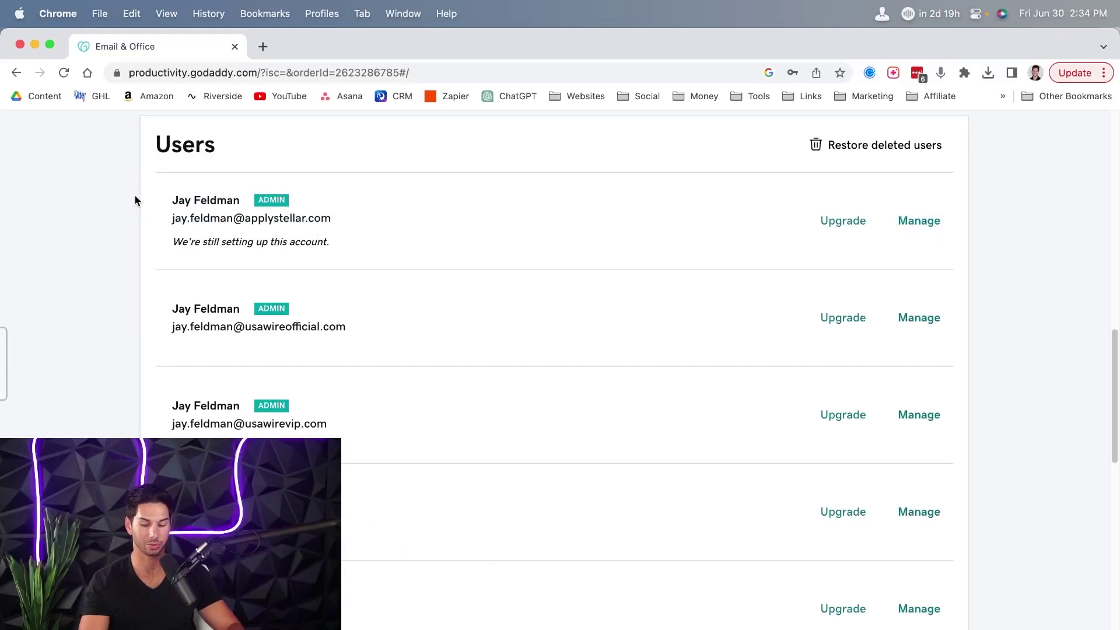
{"action": "scroll", "coordinate": [135, 200], "scroll_direction": "down", "scroll_amount": 5}
{"action": "left_click_drag", "start_coordinate": [354, 139], "coordinate": [183, 135]}
{"action": "left_click", "coordinate": [103, 131]}
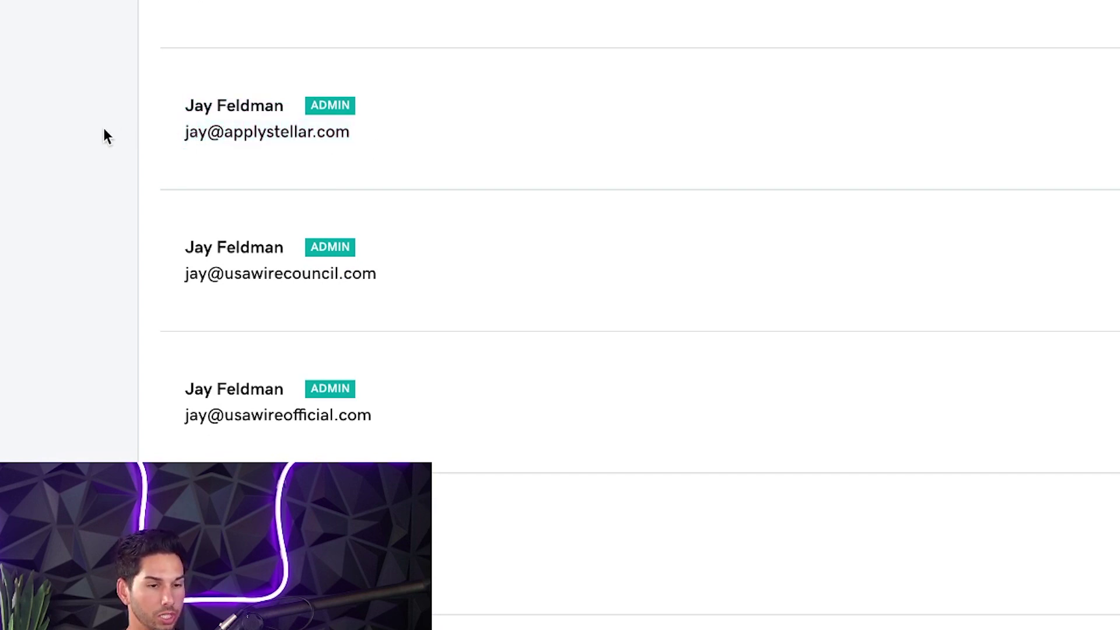
- Open Manage for the applystellar.com mailbox and review its Setup and Account information sections
{"action": "left_click", "coordinate": [829, 121]}
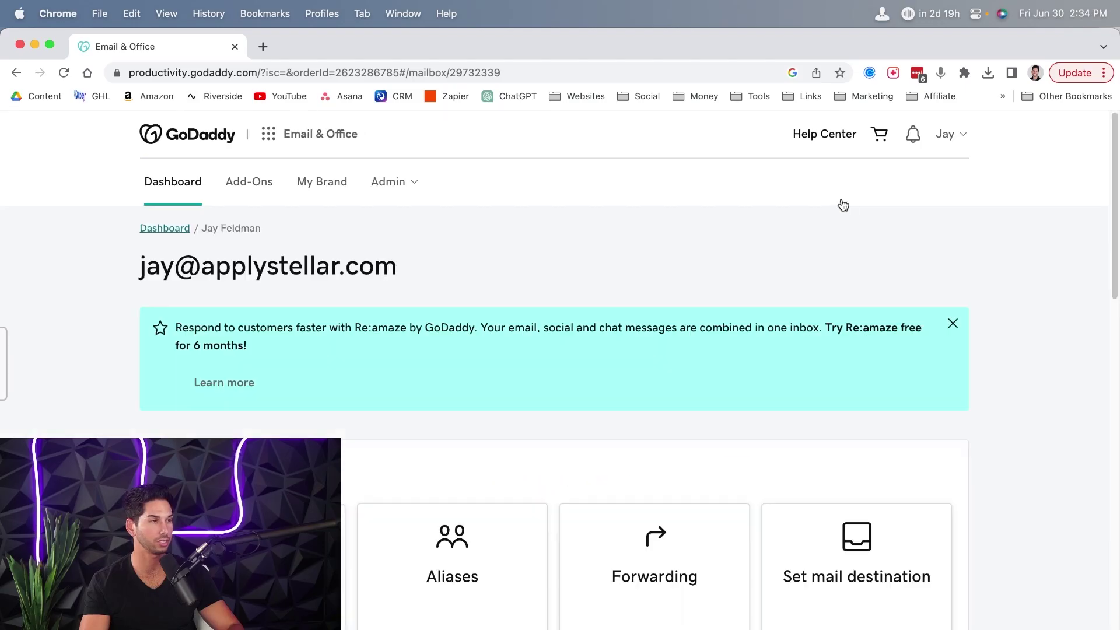
{"action": "scroll", "coordinate": [593, 217], "scroll_direction": "down", "scroll_amount": 10}
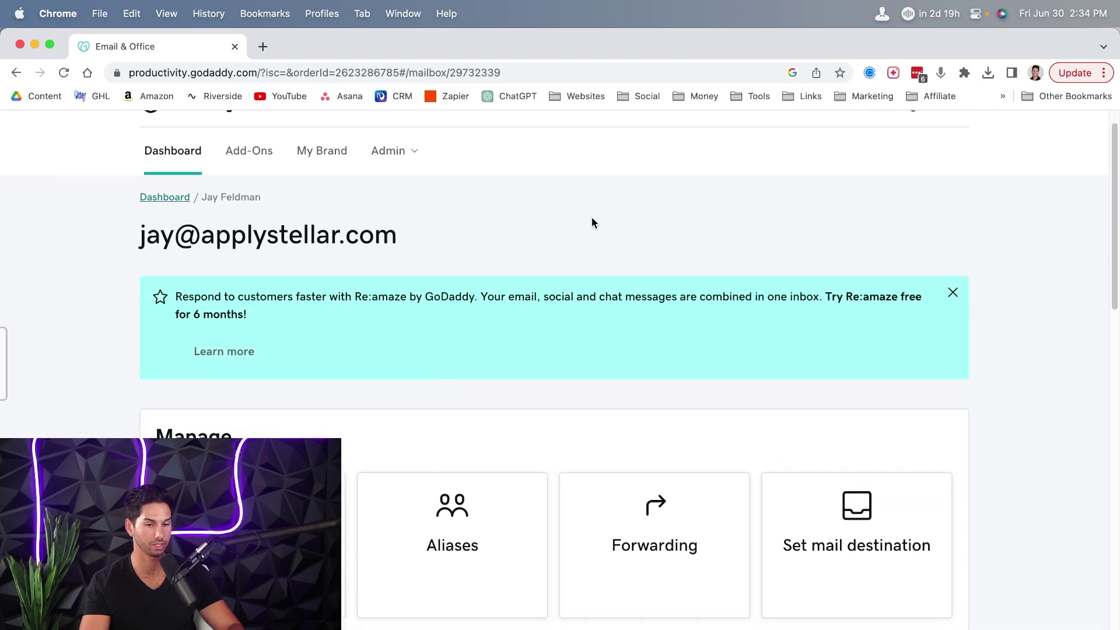
{"action": "scroll", "coordinate": [592, 217], "scroll_direction": "up", "scroll_amount": 5}
{"action": "scroll", "coordinate": [592, 214], "scroll_direction": "down", "scroll_amount": 1}
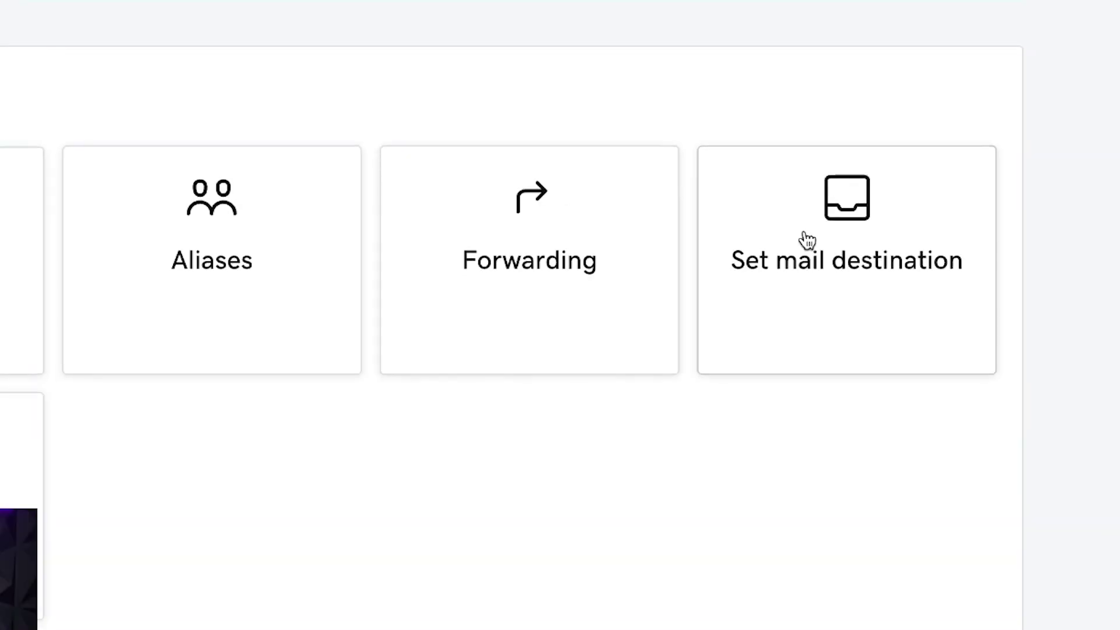
{"action": "scroll", "coordinate": [808, 239], "scroll_direction": "down", "scroll_amount": 5}
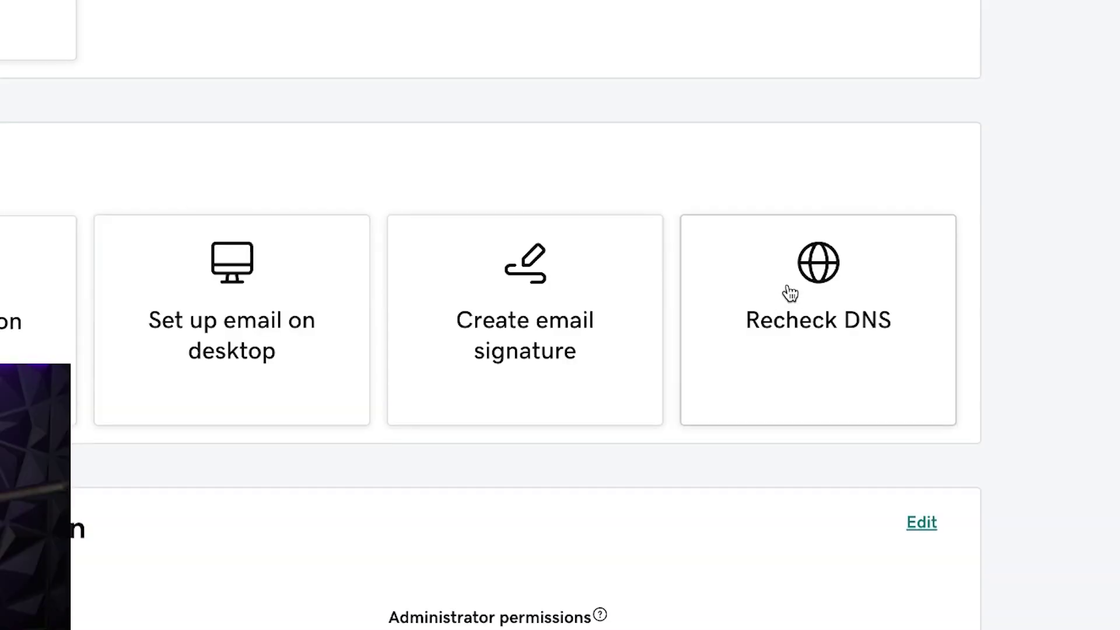
{"action": "scroll", "coordinate": [790, 294], "scroll_direction": "down", "scroll_amount": 4}
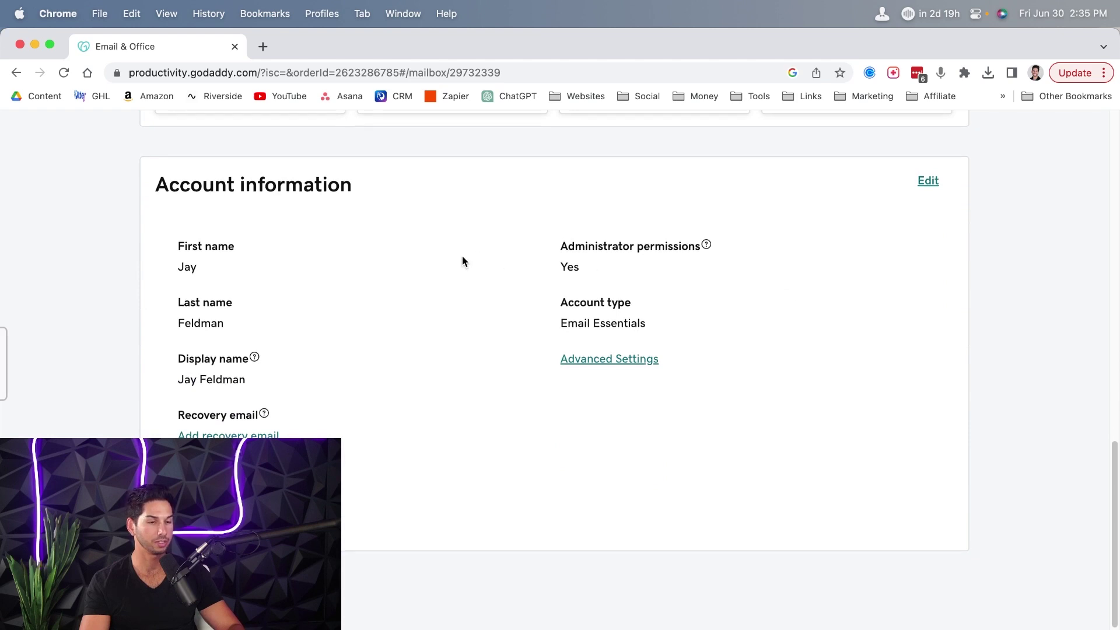
{"action": "scroll", "coordinate": [462, 261], "scroll_direction": "down", "scroll_amount": 2}
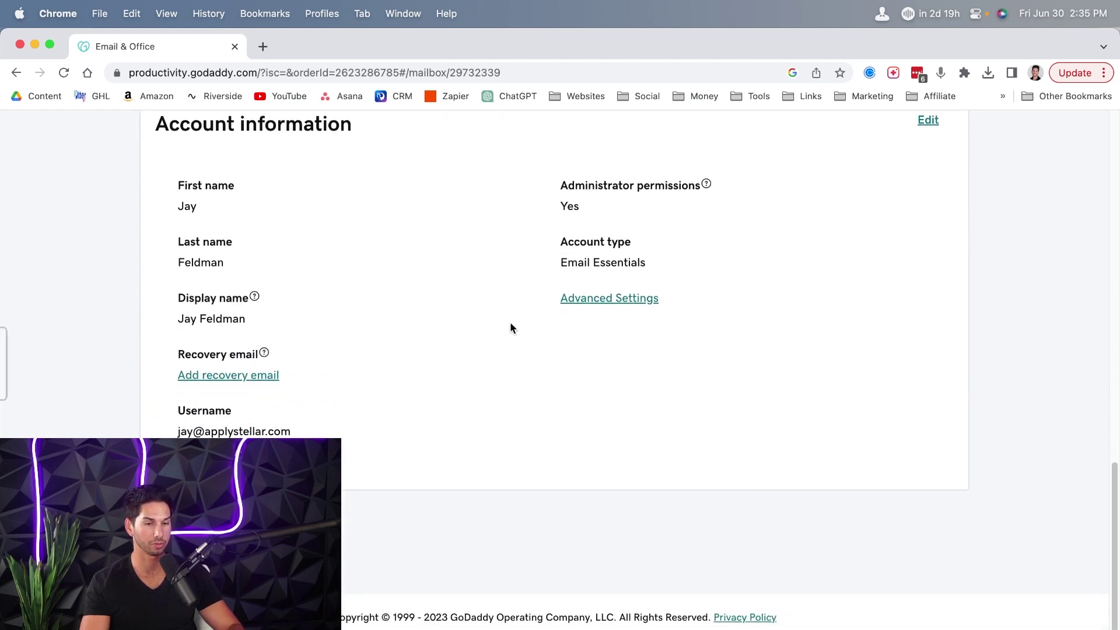
- Enable SMTP Authentication under the mailbox's Advanced Settings and confirm
{"action": "left_click", "coordinate": [594, 301]}
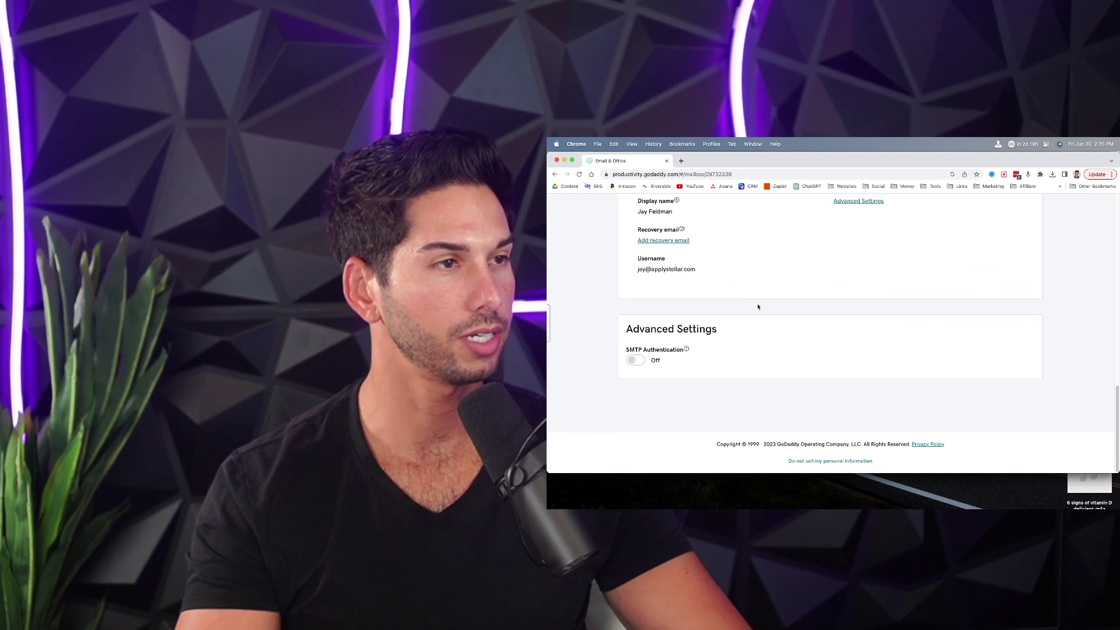
{"action": "left_click", "coordinate": [636, 361]}
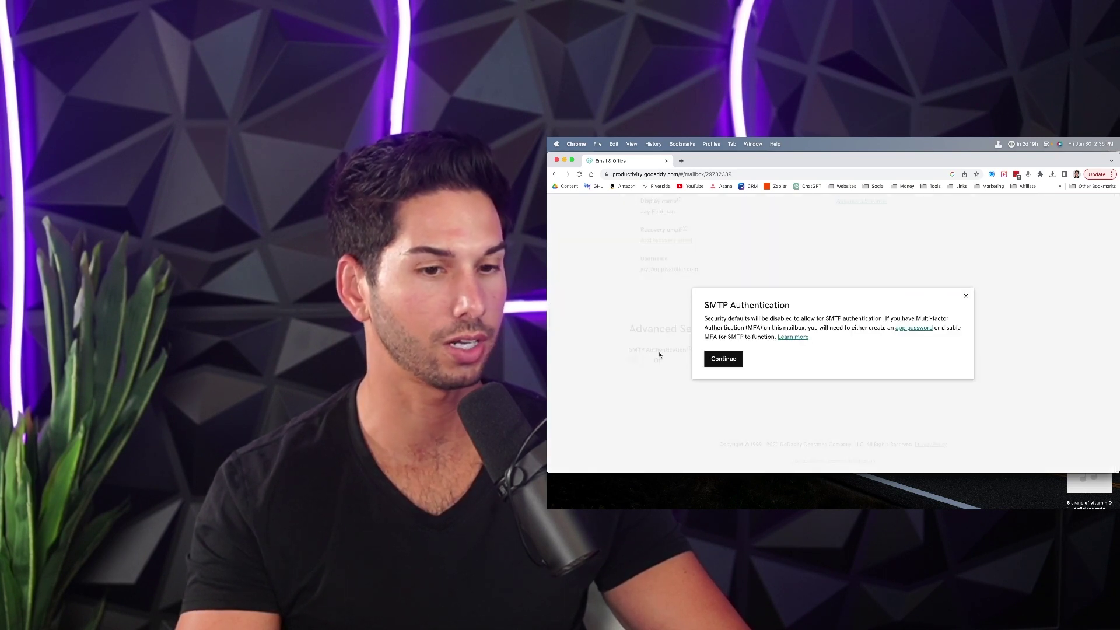
{"action": "left_click", "coordinate": [718, 360]}
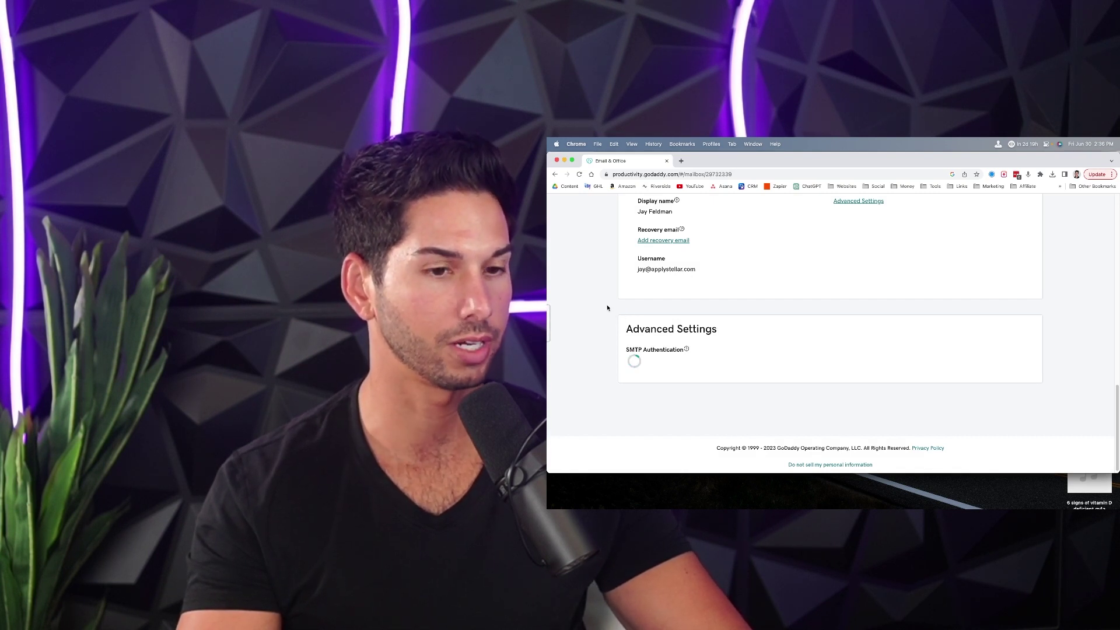
- Start a DNS recheck for the applystellar.com mailbox
{"action": "scroll", "coordinate": [593, 341], "scroll_direction": "up", "scroll_amount": 5}
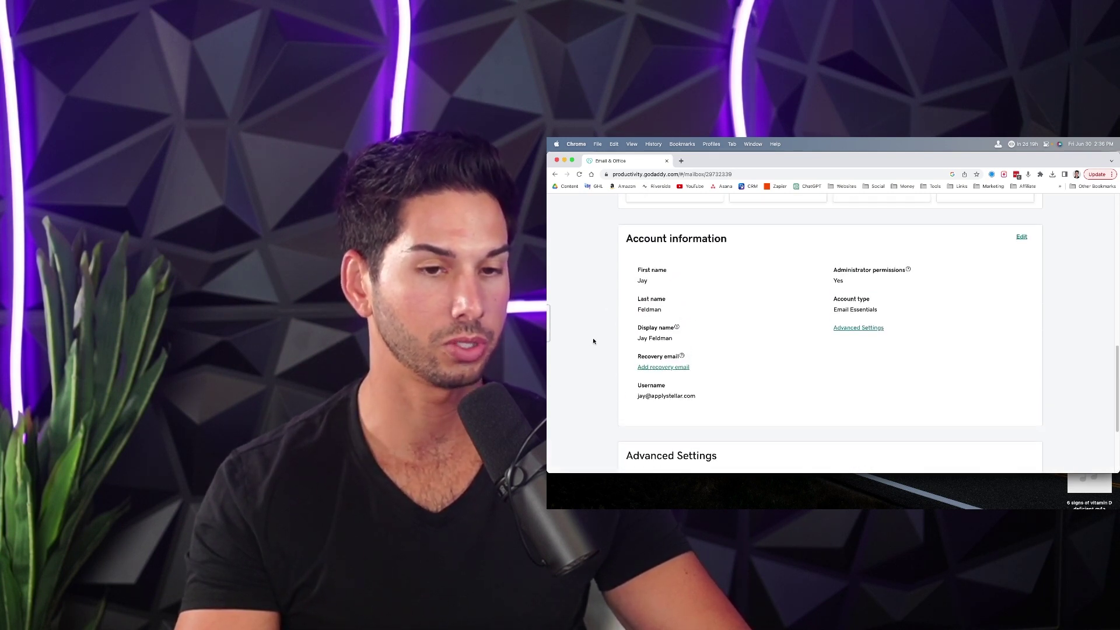
{"action": "scroll", "coordinate": [593, 344], "scroll_direction": "up", "scroll_amount": 2}
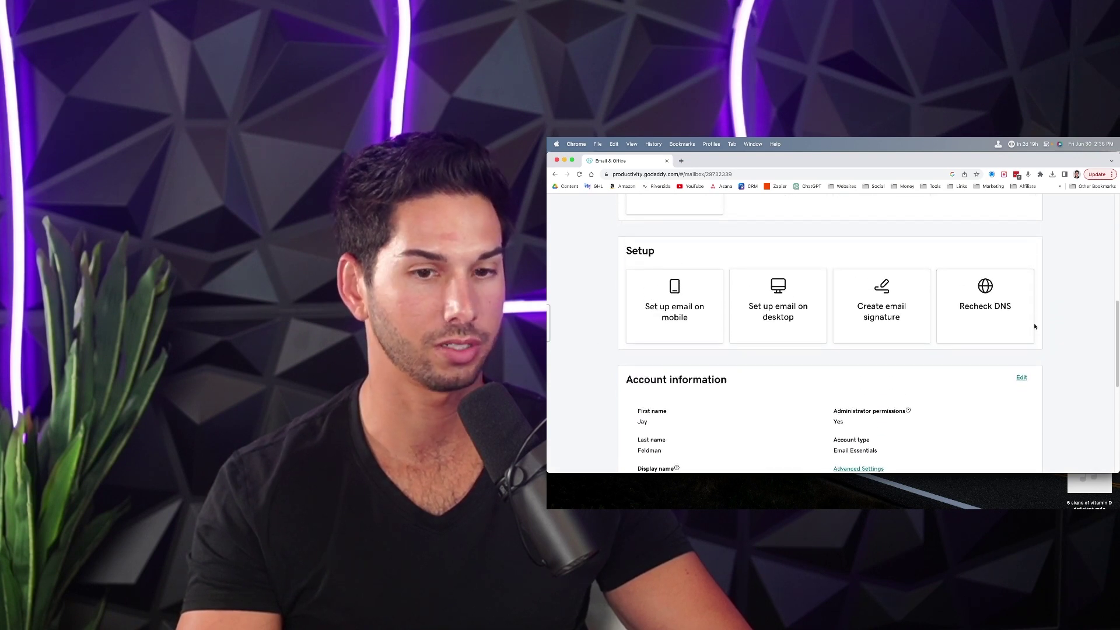
{"action": "left_click", "coordinate": [983, 300]}
- Run the DNS recheck and return to the Email & Office dashboard
{"action": "left_click", "coordinate": [723, 365]}
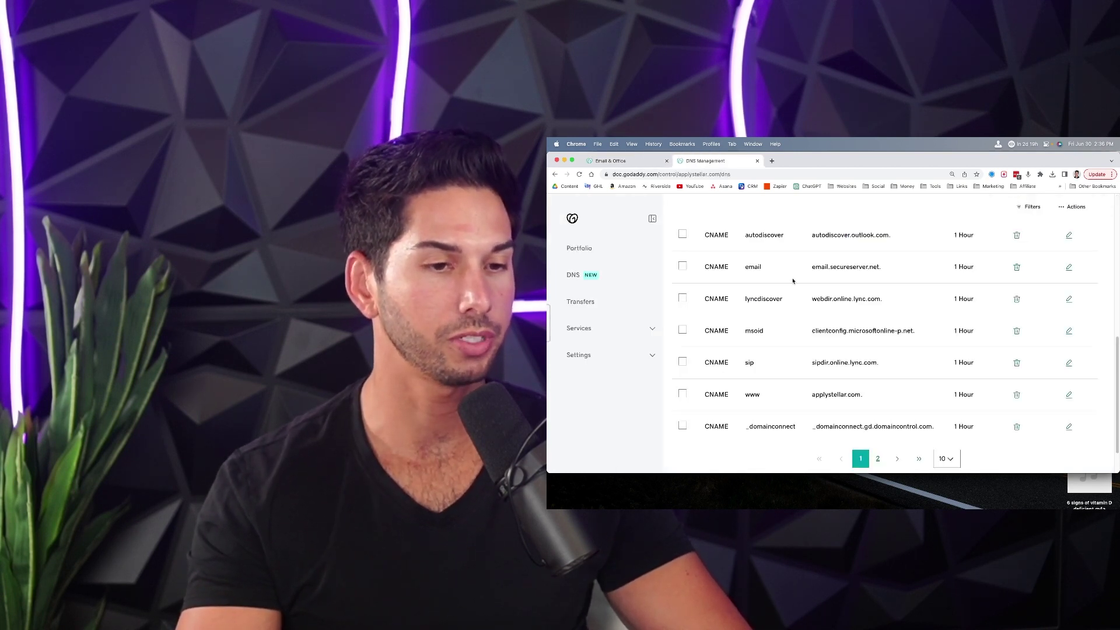
{"action": "scroll", "coordinate": [792, 281], "scroll_direction": "up", "scroll_amount": 10}
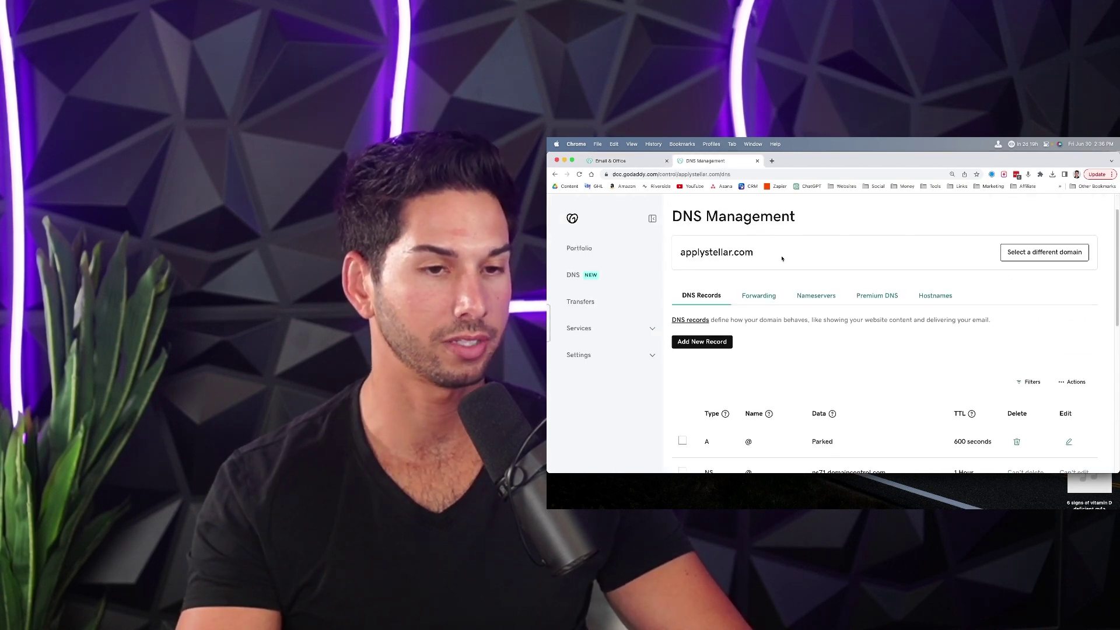
{"action": "left_click", "coordinate": [638, 165]}
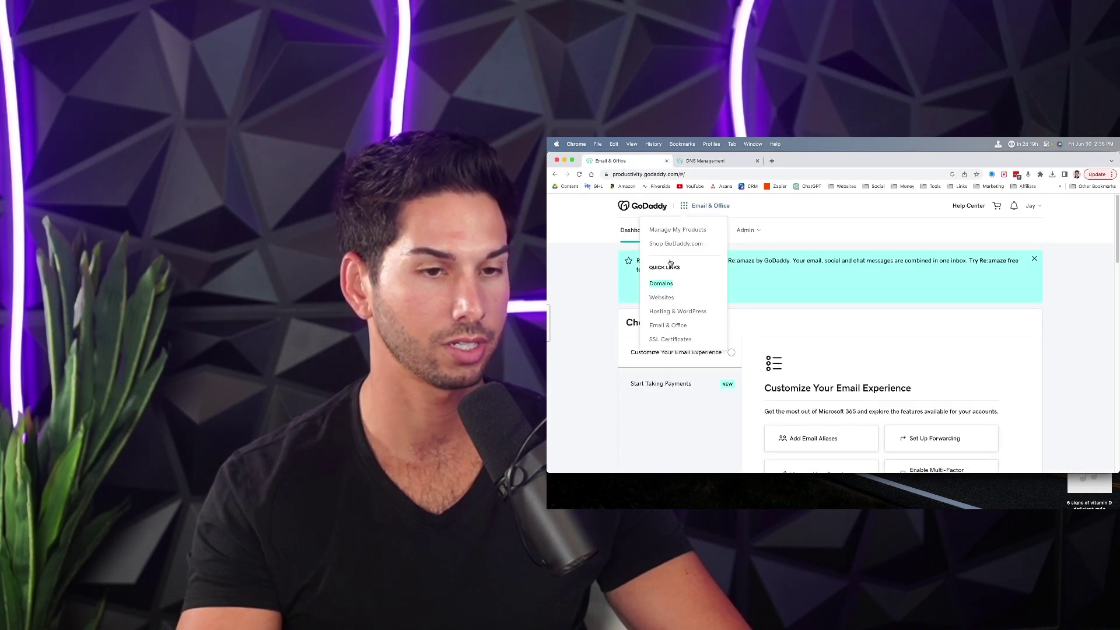
- Review the applystellar.com DNS records tab, then go back to the Email & Office Users list
{"action": "left_click", "coordinate": [705, 161]}
{"action": "scroll", "coordinate": [771, 380], "scroll_direction": "down", "scroll_amount": 5}
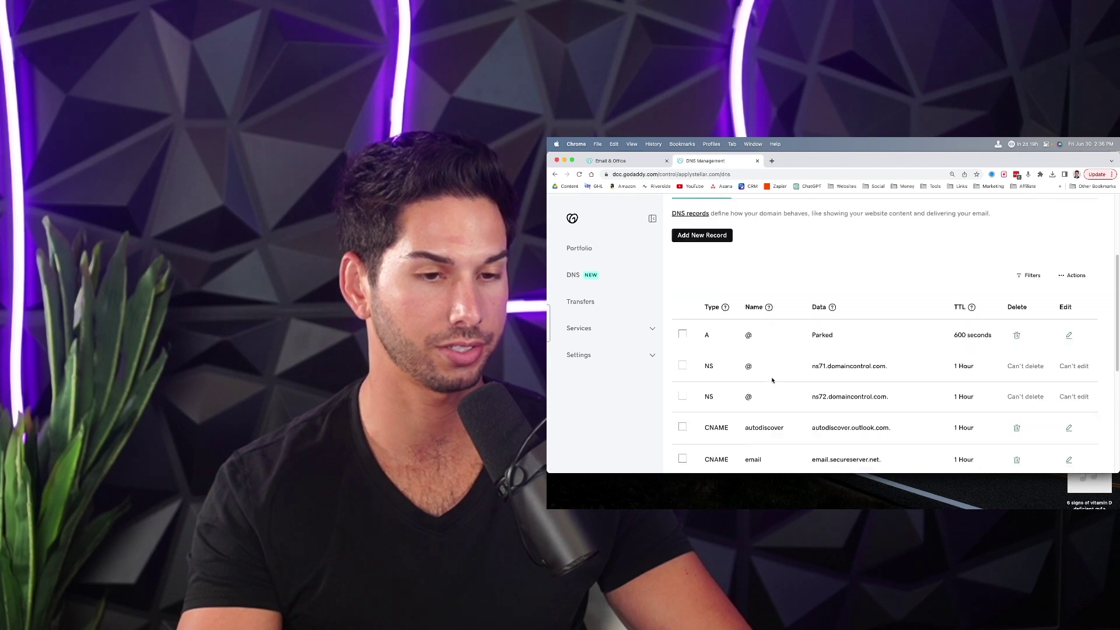
{"action": "scroll", "coordinate": [772, 380], "scroll_direction": "up", "scroll_amount": 3}
{"action": "scroll", "coordinate": [727, 298], "scroll_direction": "down", "scroll_amount": 5}
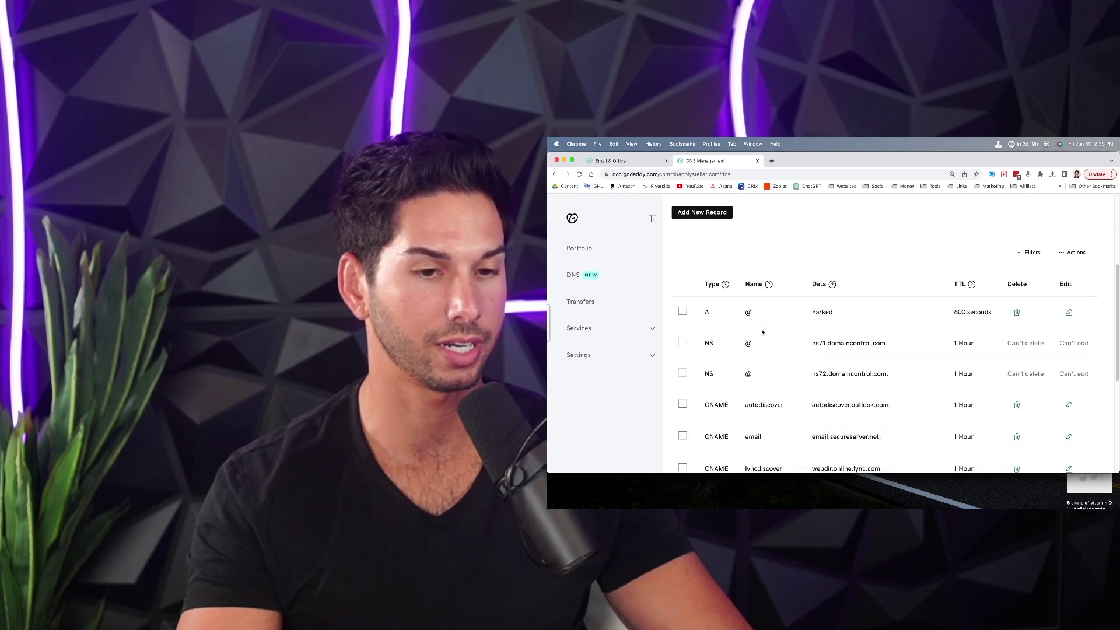
{"action": "scroll", "coordinate": [758, 324], "scroll_direction": "down", "scroll_amount": 4}
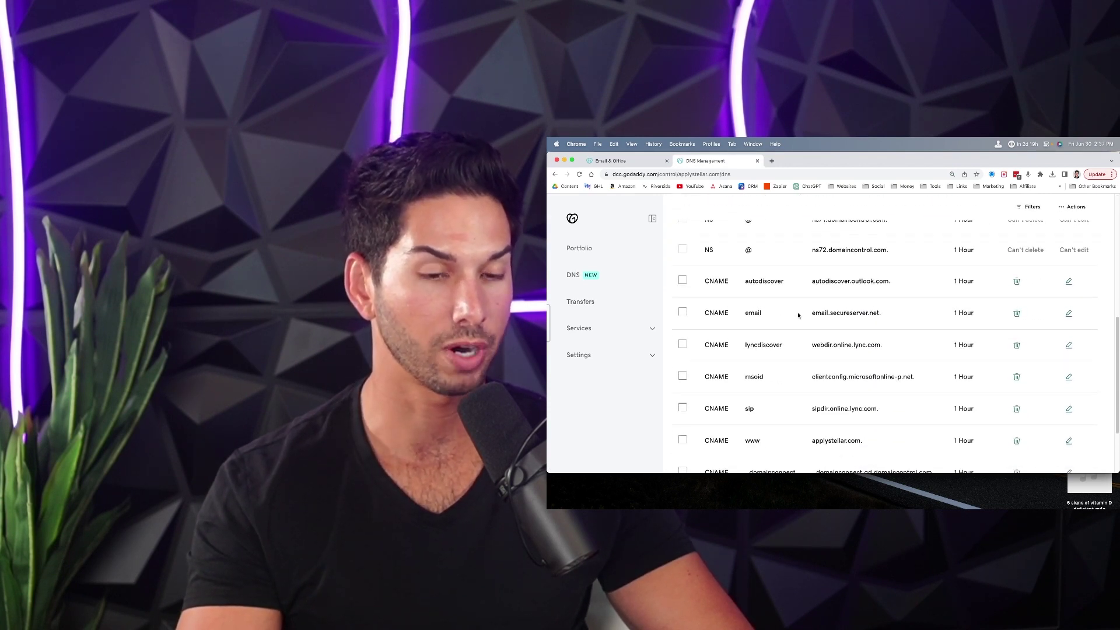
{"action": "scroll", "coordinate": [811, 338], "scroll_direction": "up", "scroll_amount": 8}
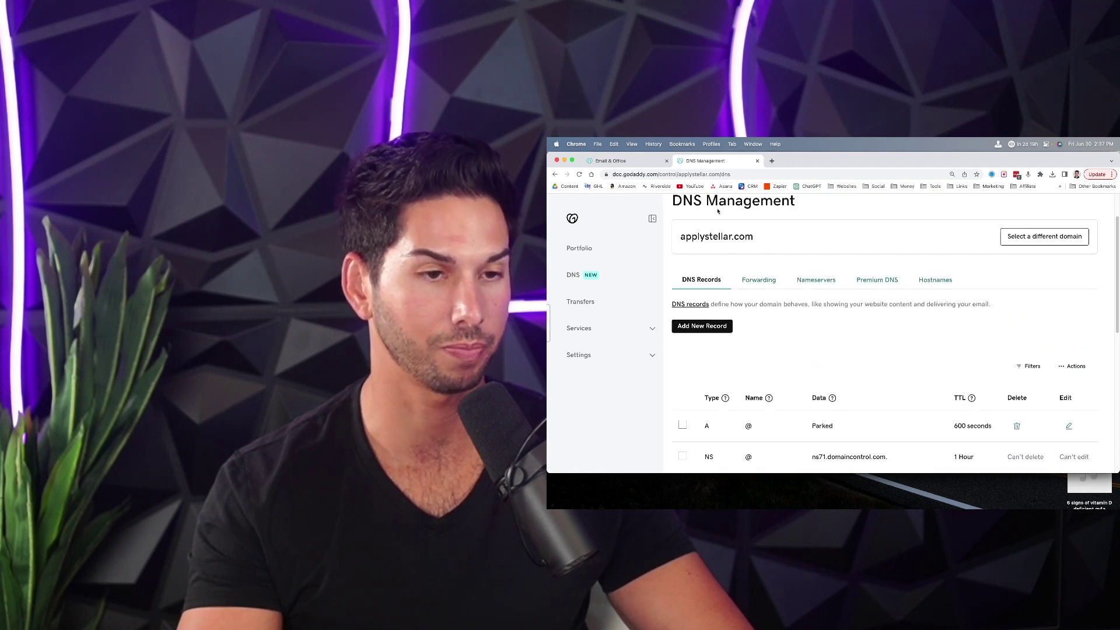
{"action": "left_click", "coordinate": [629, 161]}
{"action": "scroll", "coordinate": [612, 314], "scroll_direction": "down", "scroll_amount": 9}
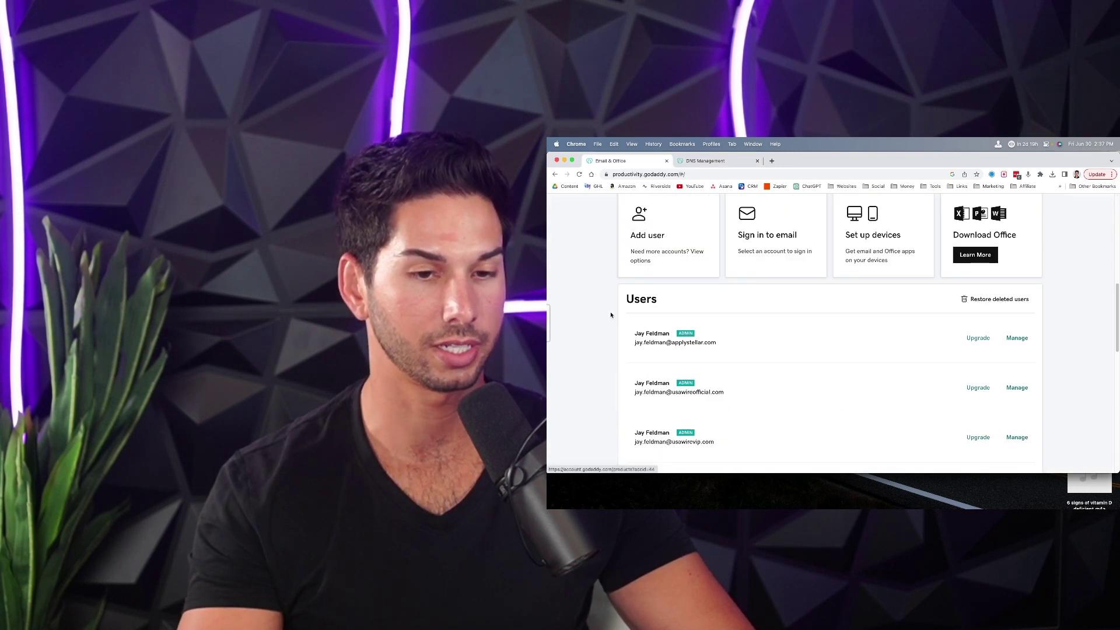
- Open Forwarding for the applystellar.com mailbox and enter a destination e-mail address
{"action": "scroll", "coordinate": [611, 315], "scroll_direction": "down", "scroll_amount": 2}
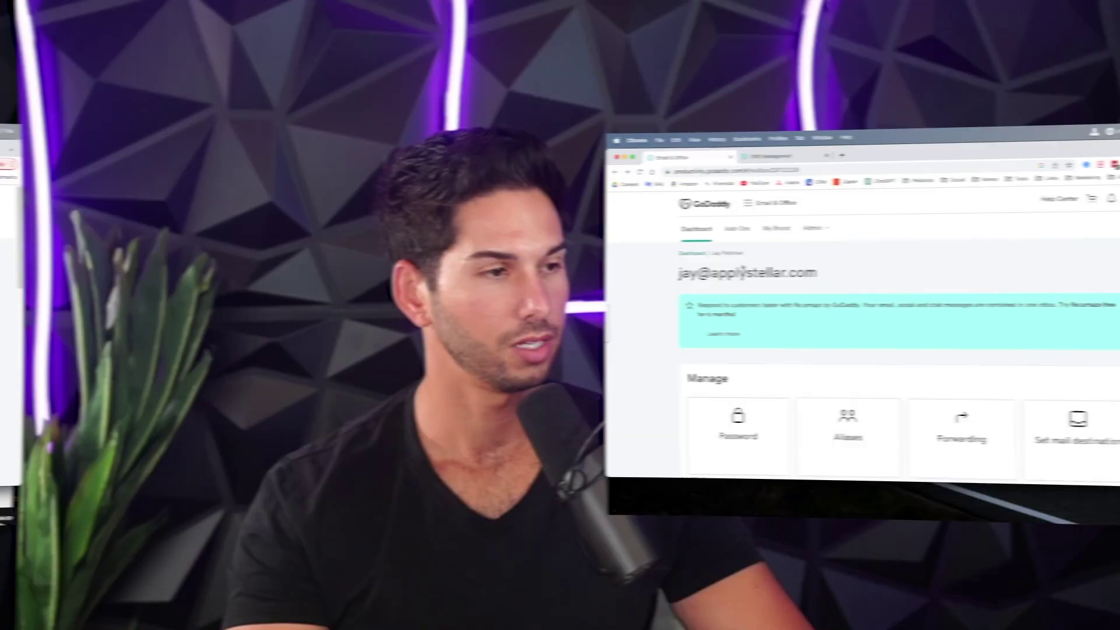
{"action": "scroll", "coordinate": [679, 265], "scroll_direction": "down", "scroll_amount": 5}
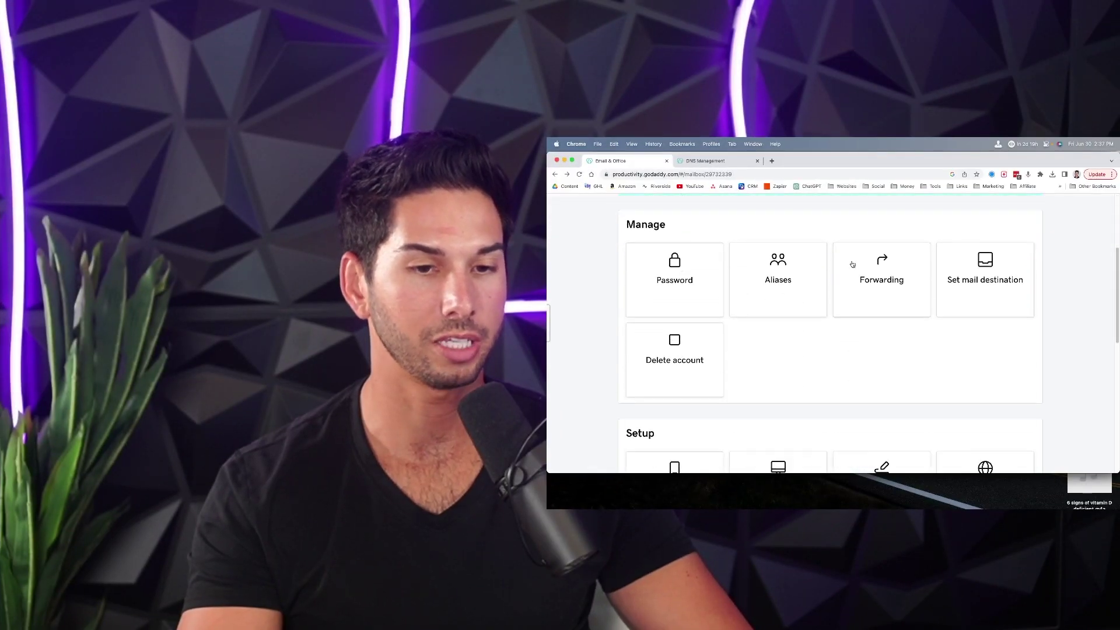
{"action": "left_click", "coordinate": [877, 272]}
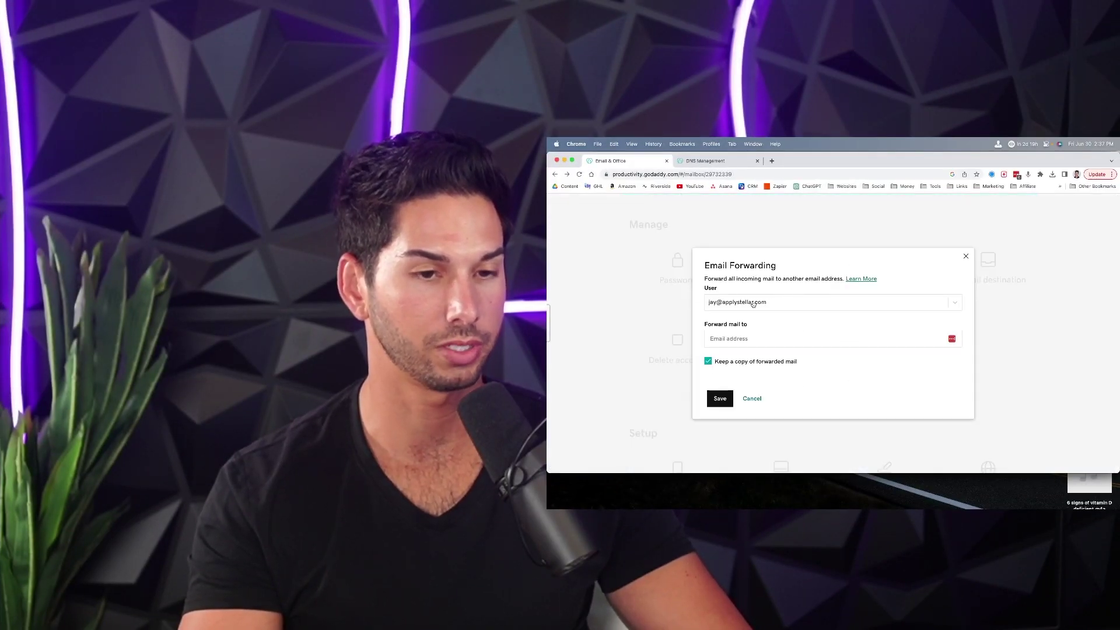
{"action": "left_click", "coordinate": [744, 339]}
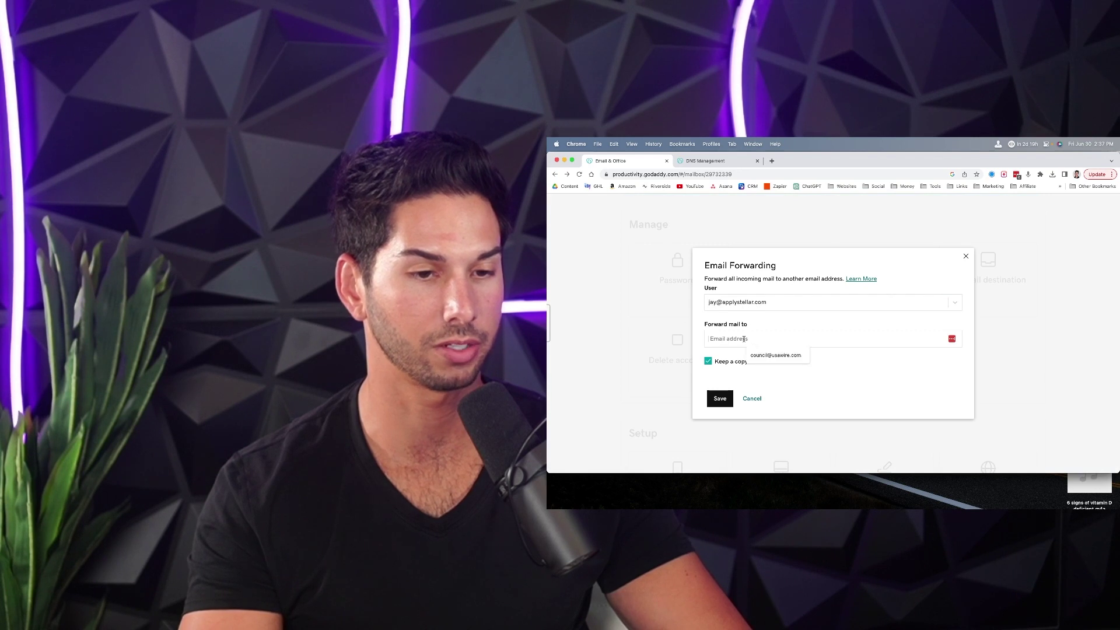
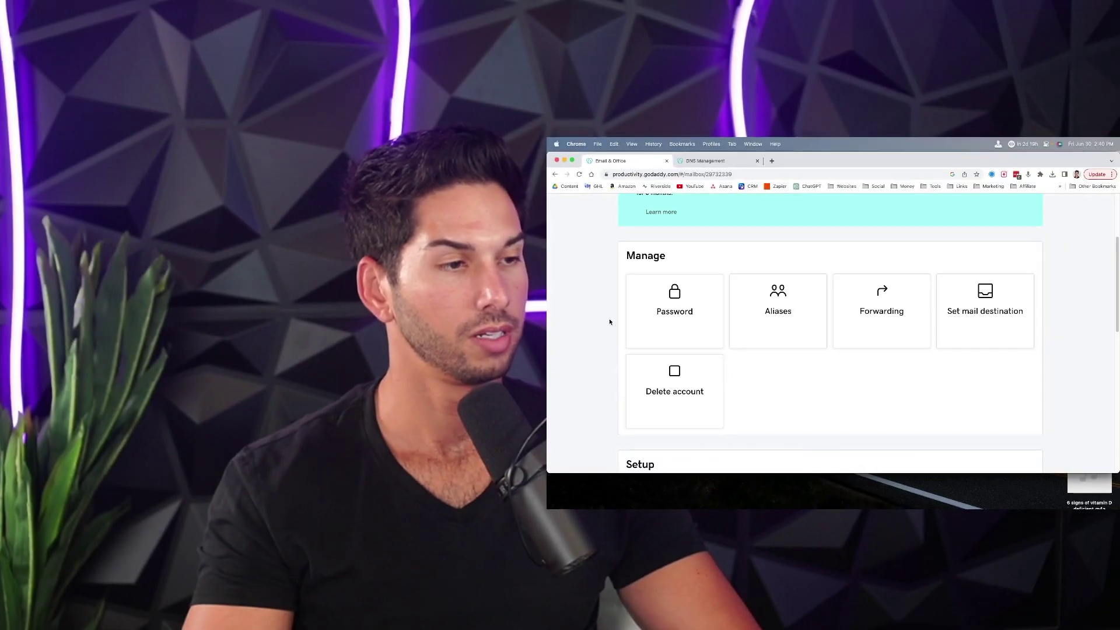
- Retry forwarding after the error, then cancel the forwarding setup
{"action": "left_click", "coordinate": [881, 302]}
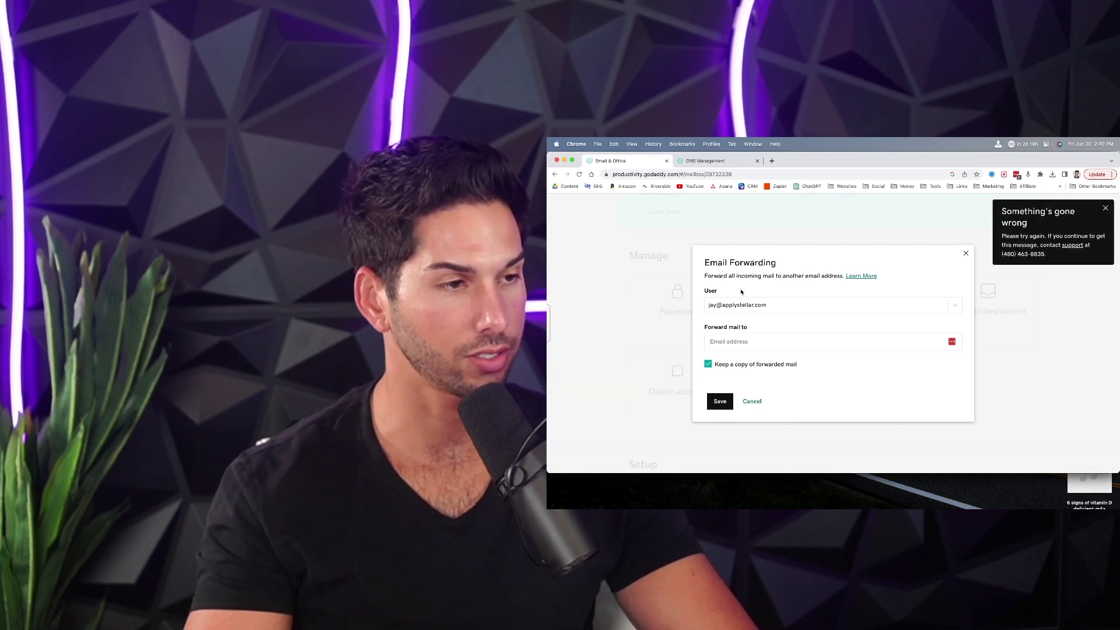
{"action": "left_click", "coordinate": [745, 402]}
{"action": "scroll", "coordinate": [615, 319], "scroll_direction": "down", "scroll_amount": 4}
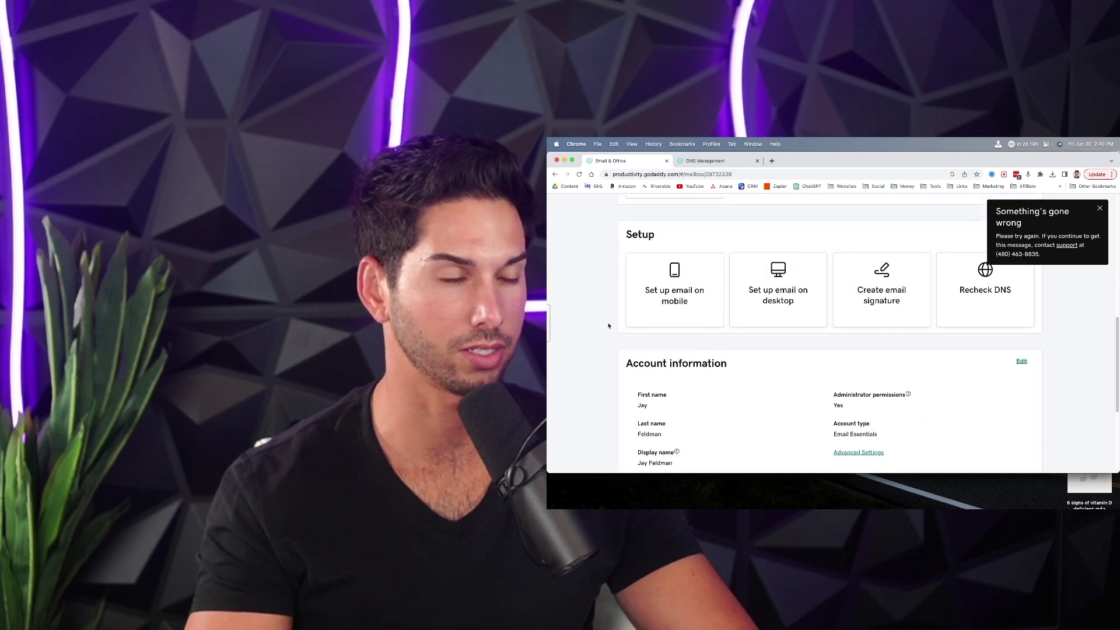
{"action": "scroll", "coordinate": [608, 325], "scroll_direction": "up", "scroll_amount": 5}
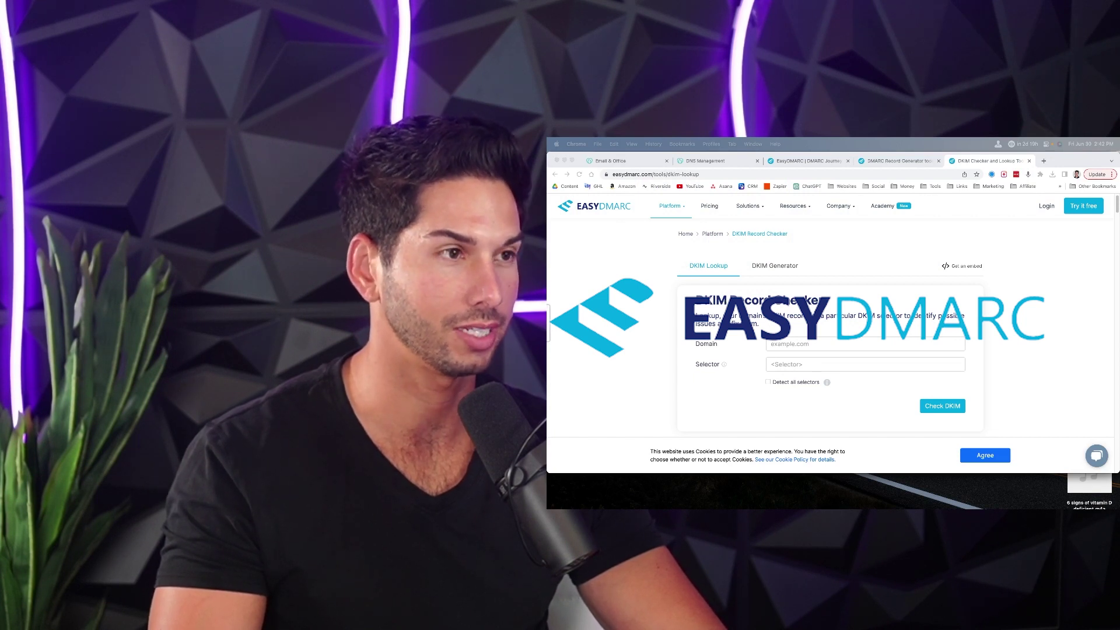
- Switch Chrome to the EasyDMARC DMARC Record Generator tab
{"action": "left_click", "coordinate": [811, 326]}
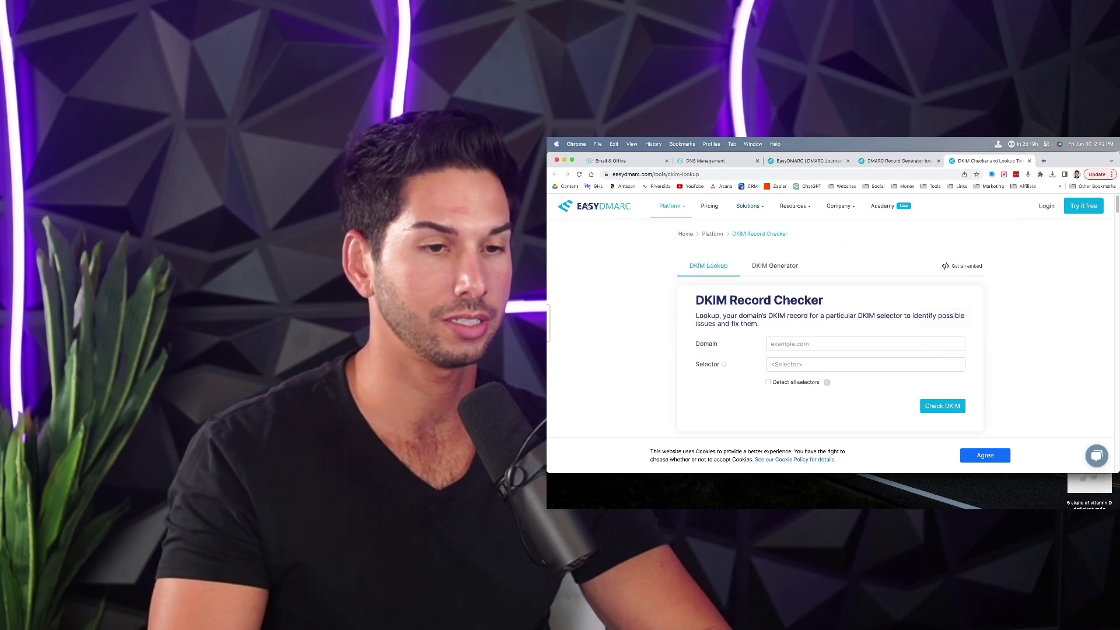
{"action": "mouse_move", "coordinate": [666, 207]}
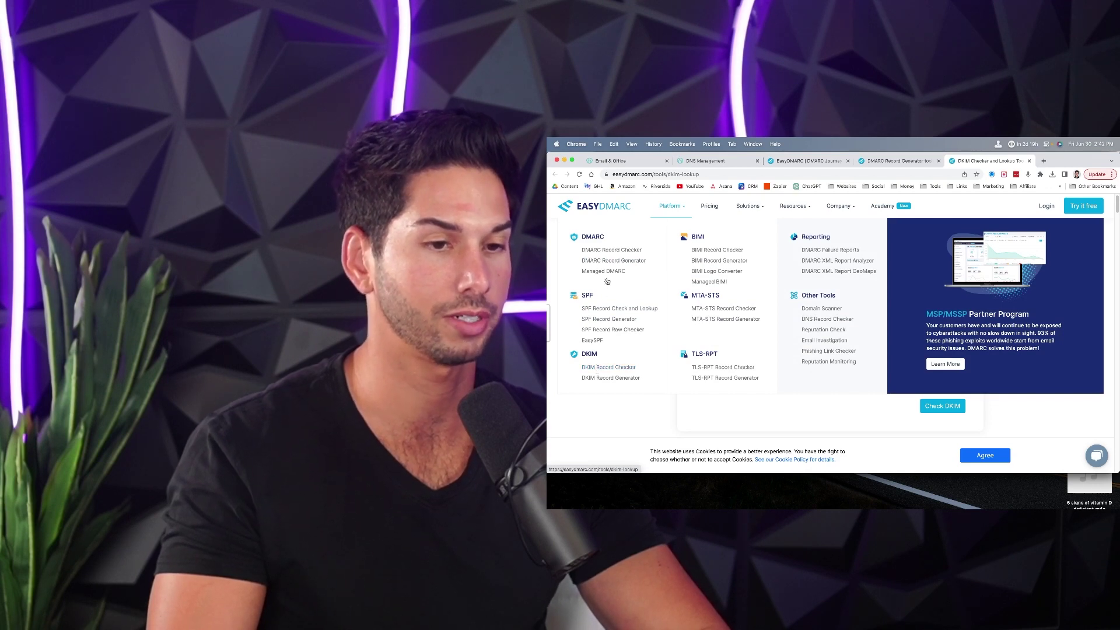
{"action": "left_click", "coordinate": [905, 161]}
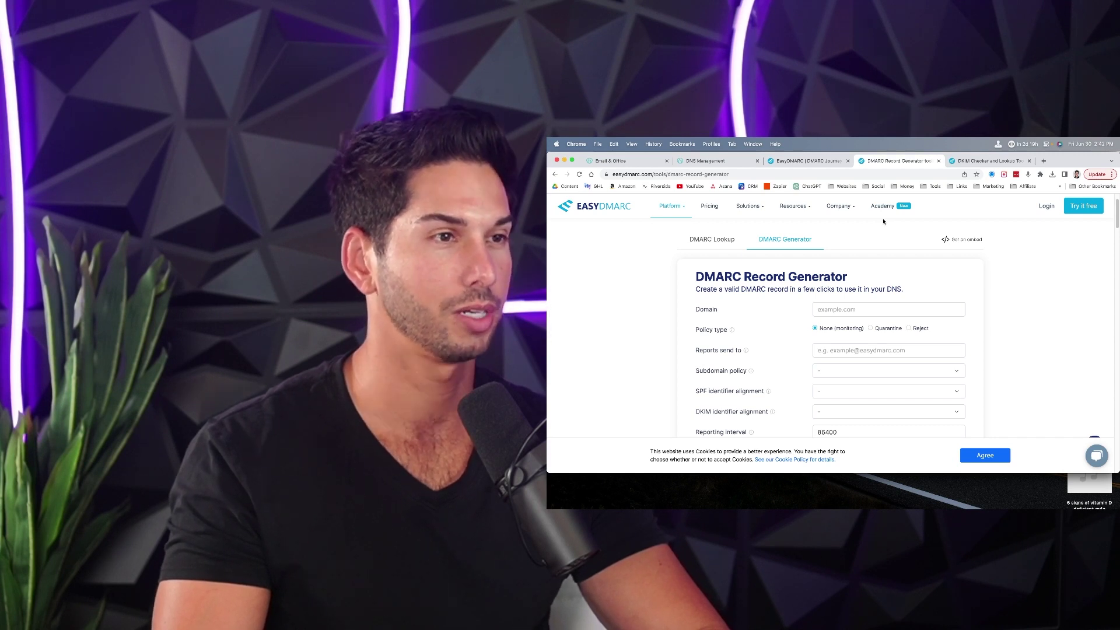
{"action": "scroll", "coordinate": [879, 245], "scroll_direction": "down", "scroll_amount": 2}
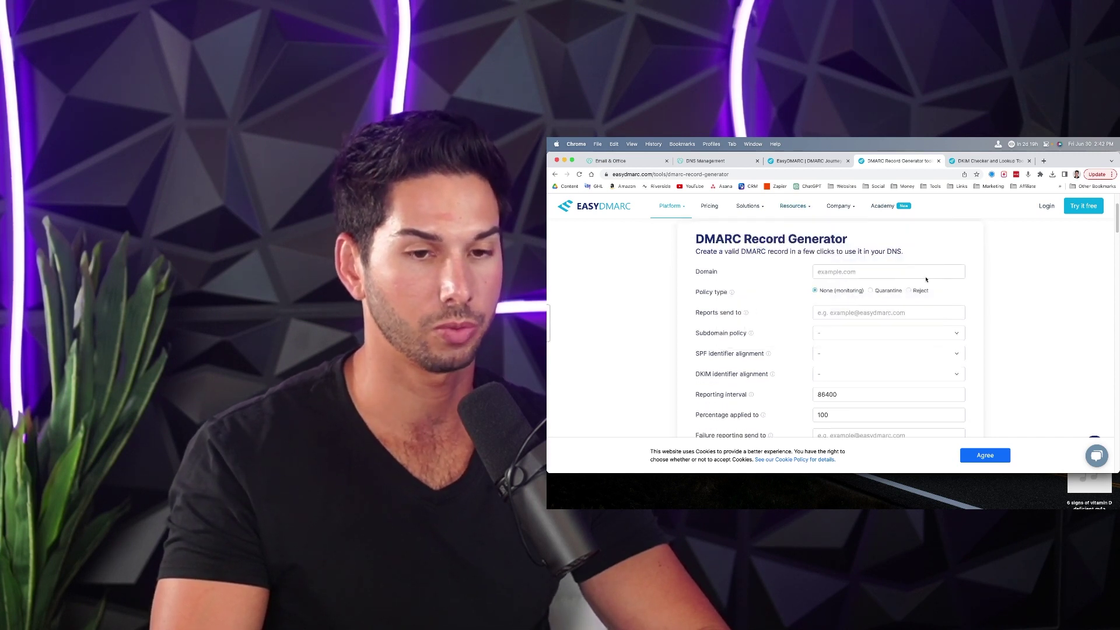
- Copy applystellar.com from GoDaddy DNS Management into the DMARC generator's Domain field
{"action": "left_click", "coordinate": [887, 268]}
{"action": "left_click", "coordinate": [689, 162]}
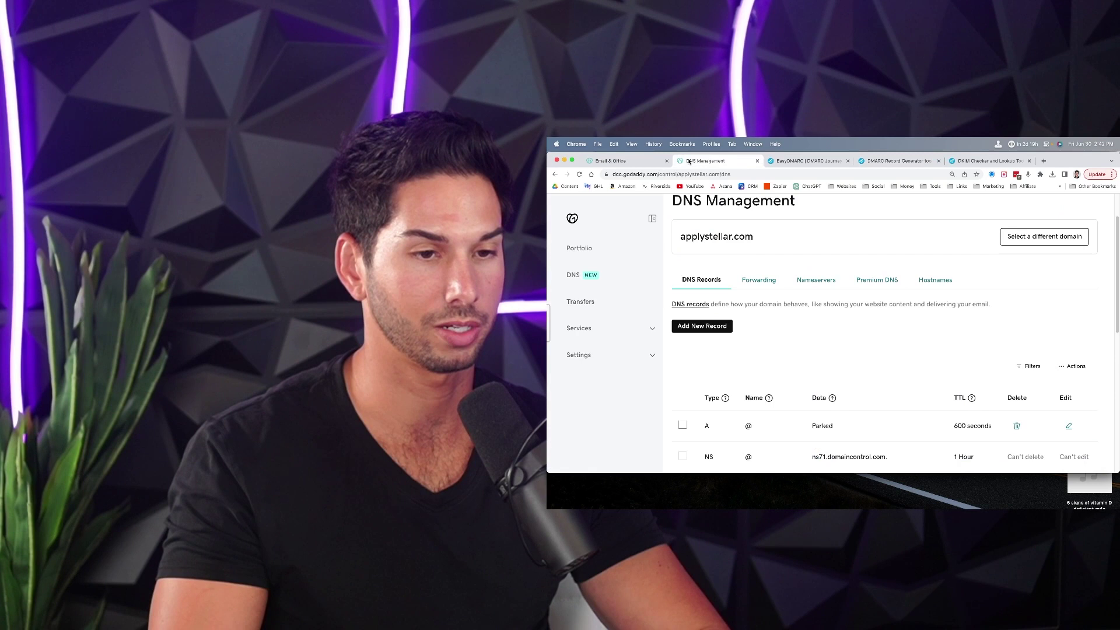
{"action": "triple_click", "coordinate": [711, 233]}
{"action": "key", "text": "super+c"}
{"action": "key", "text": "super+j"}
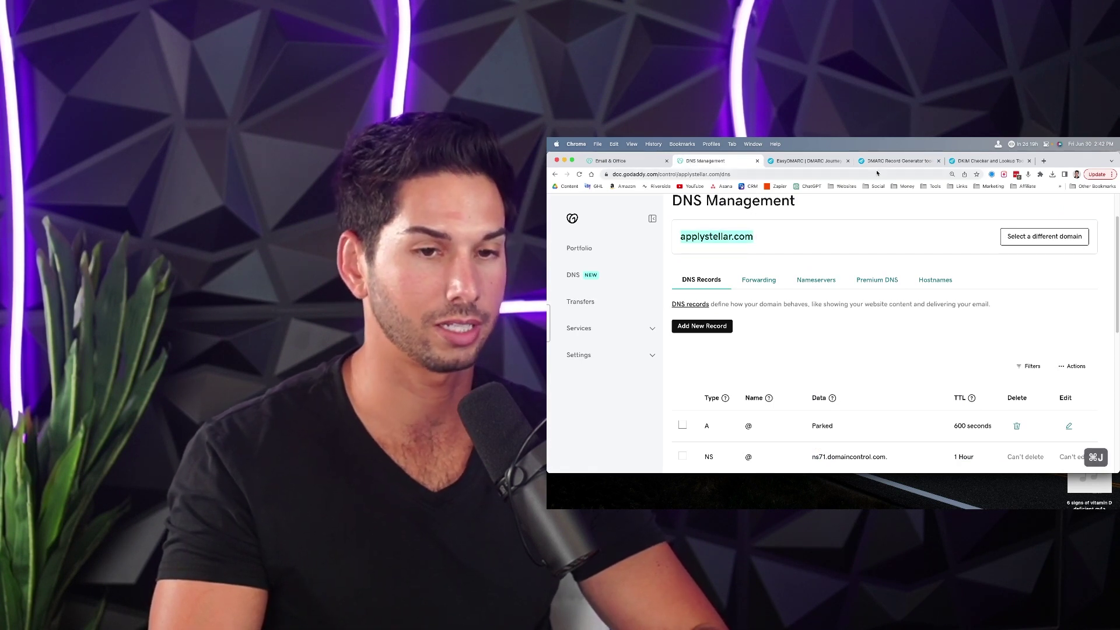
{"action": "left_click", "coordinate": [881, 161]}
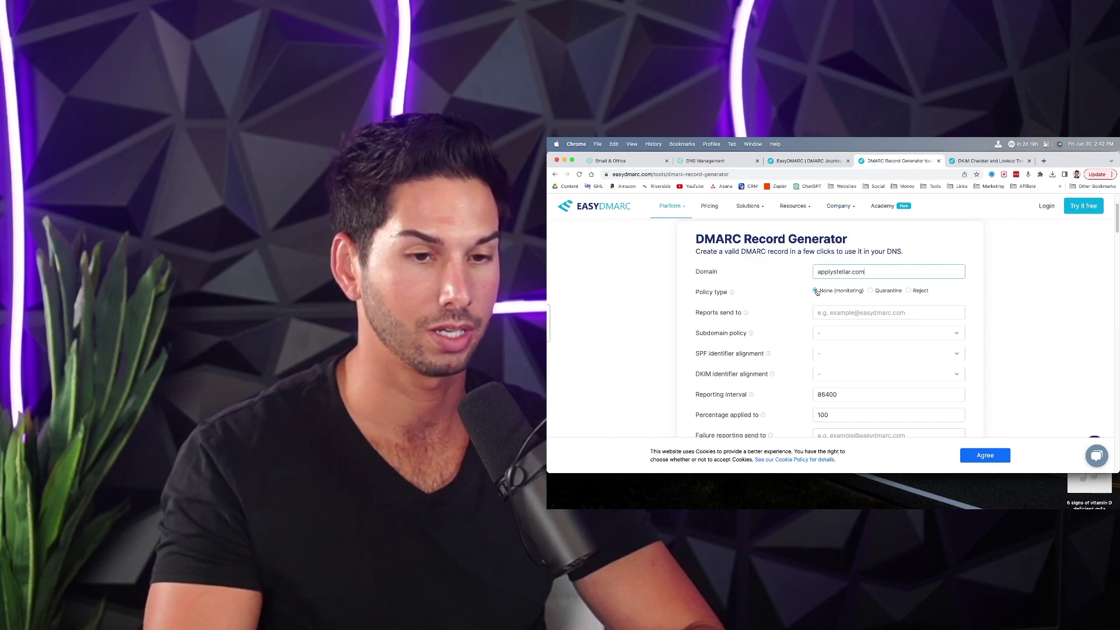
- Fill in the aggregate reports address, set subdomain policy none and relaxed alignment
{"action": "left_click", "coordinate": [836, 313]}
{"action": "left_click", "coordinate": [871, 345]}
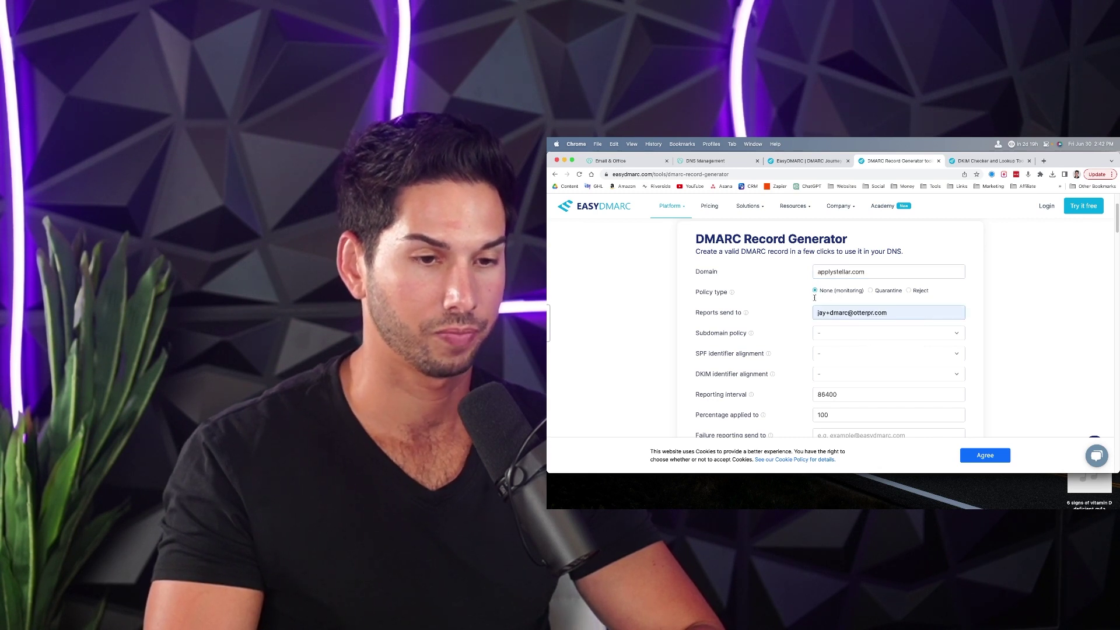
{"action": "scroll", "coordinate": [833, 302], "scroll_direction": "down", "scroll_amount": 1}
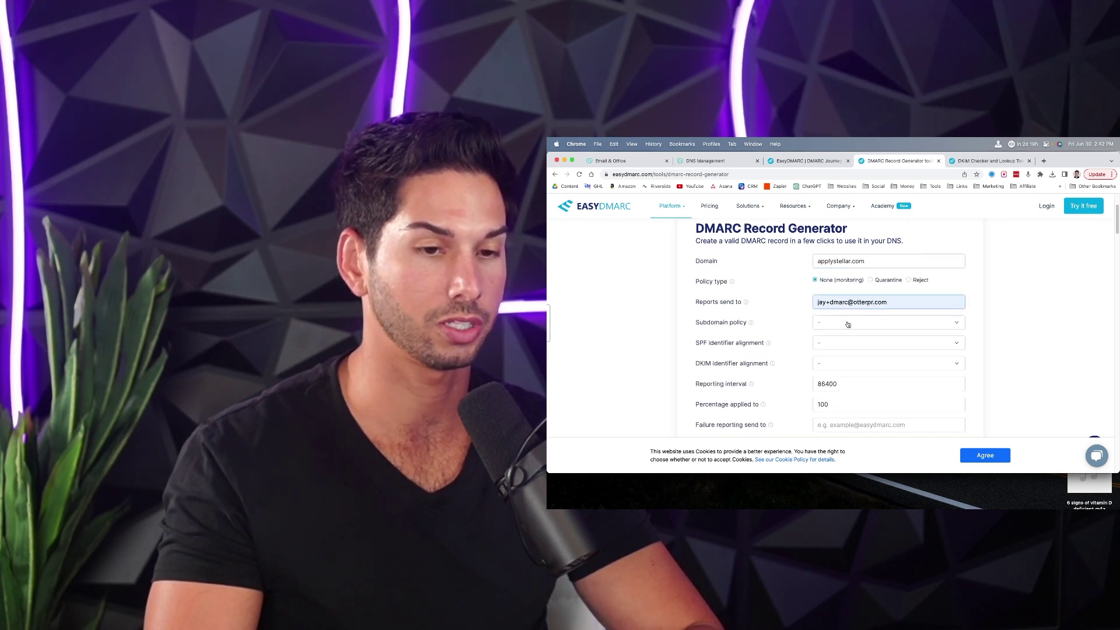
{"action": "left_click", "coordinate": [848, 324]}
{"action": "left_click", "coordinate": [843, 351]}
{"action": "left_click", "coordinate": [829, 344]}
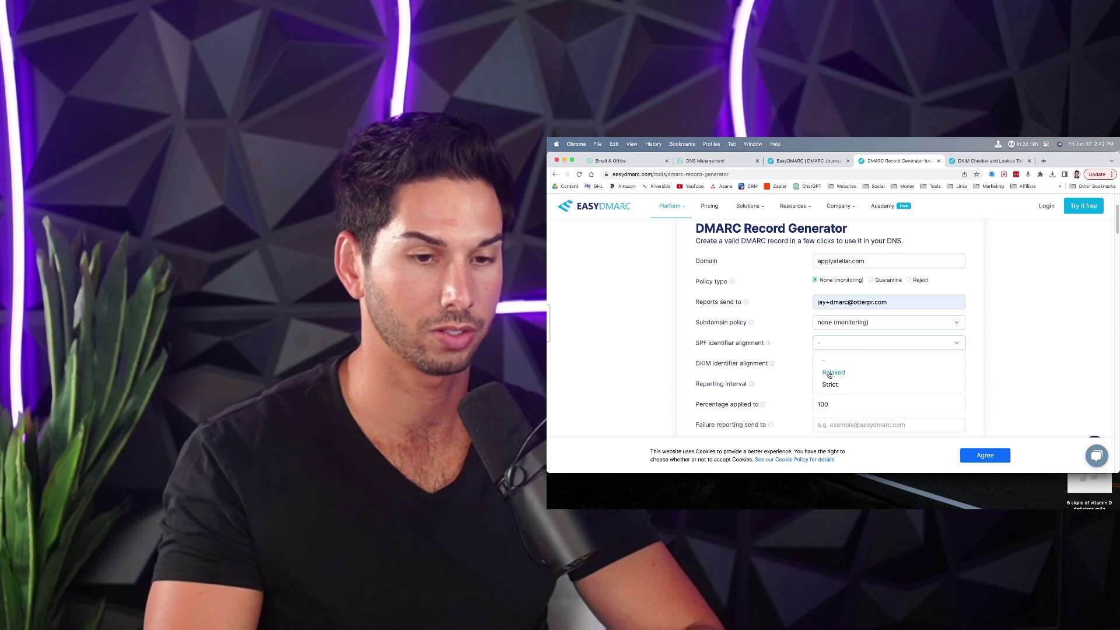
{"action": "scroll", "coordinate": [830, 379], "scroll_direction": "down", "scroll_amount": 4}
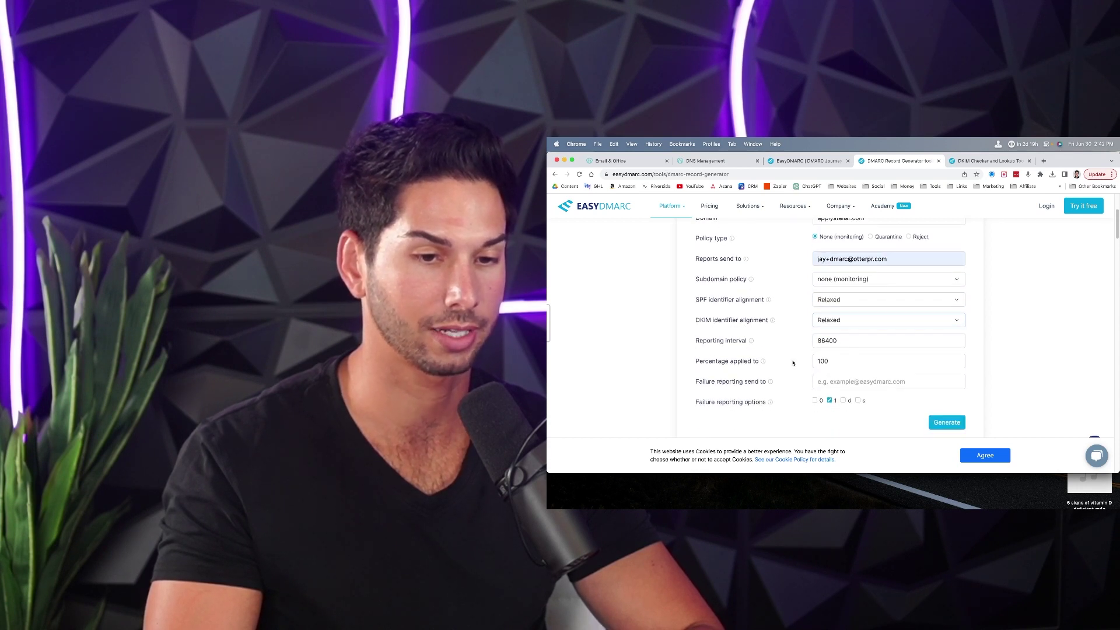
- Add the failure reporting address, keep only option 0, then generate and copy the record
{"action": "key", "text": "super+v"}
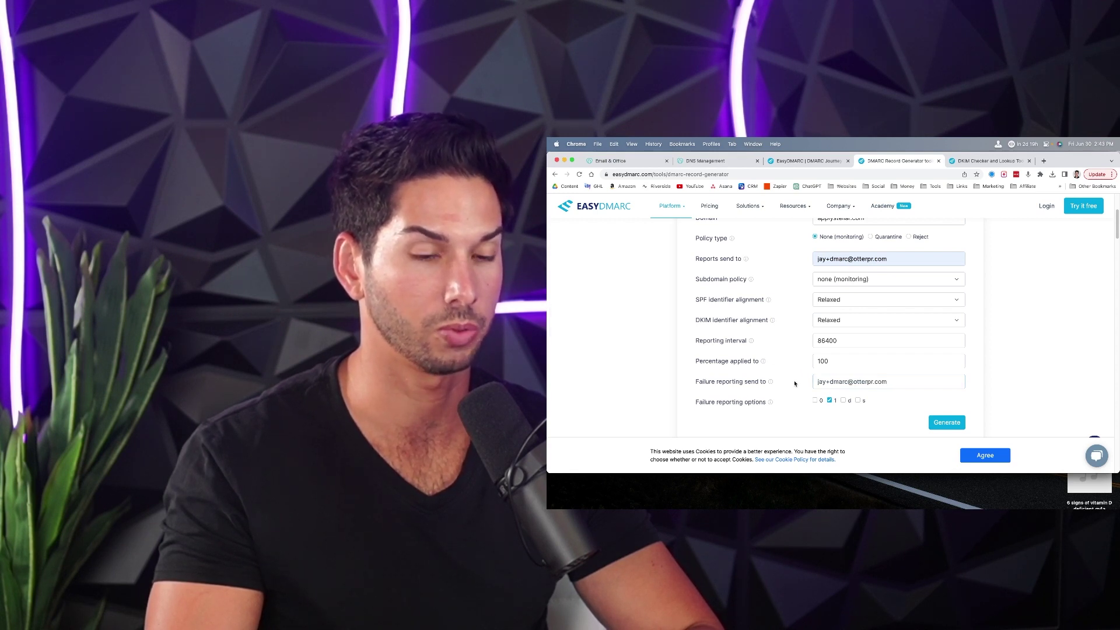
{"action": "left_click", "coordinate": [816, 401]}
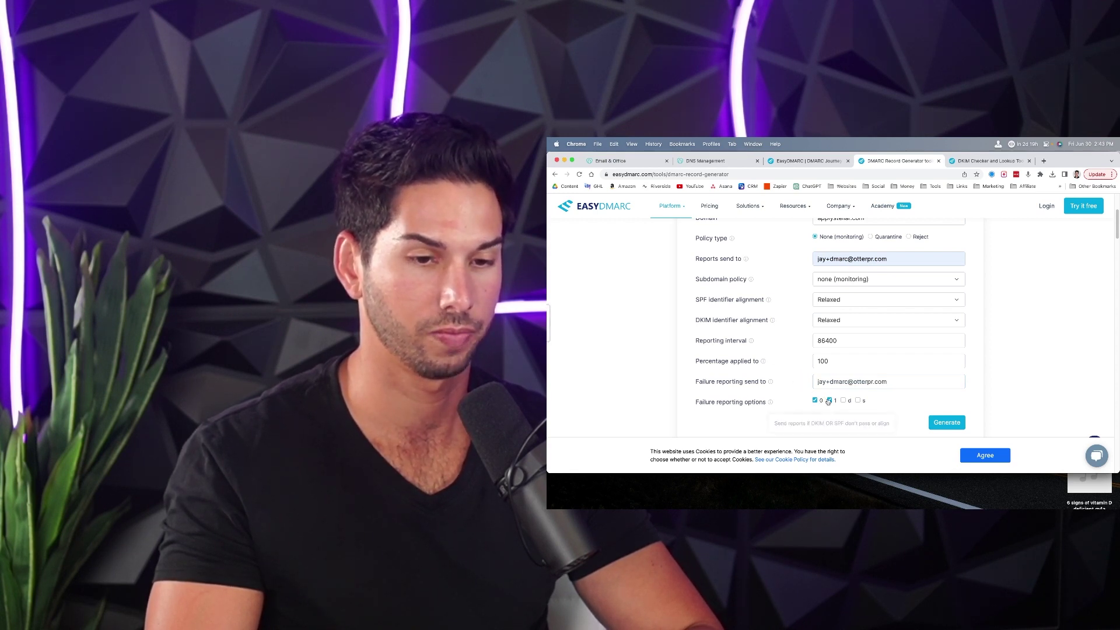
{"action": "left_click", "coordinate": [829, 401]}
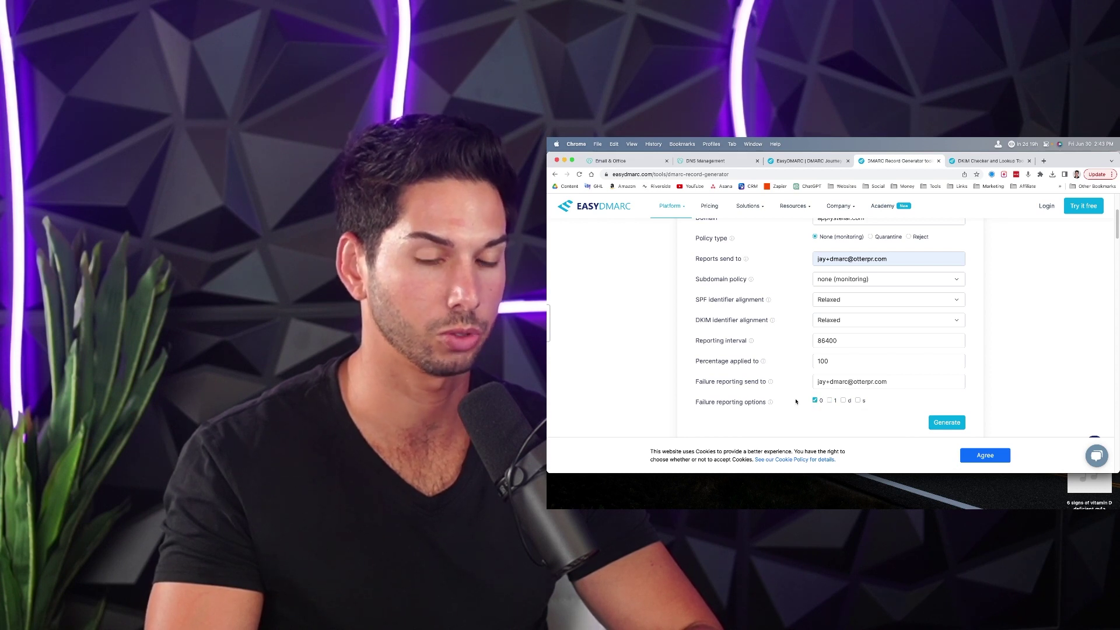
{"action": "left_click", "coordinate": [947, 422]}
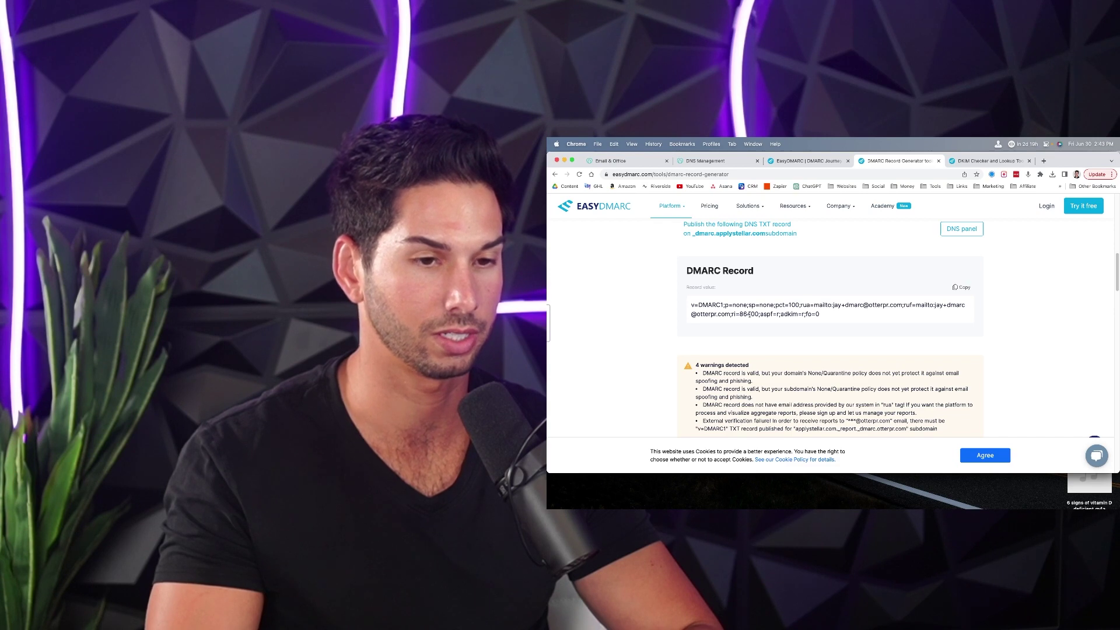
{"action": "left_click", "coordinate": [959, 288]}
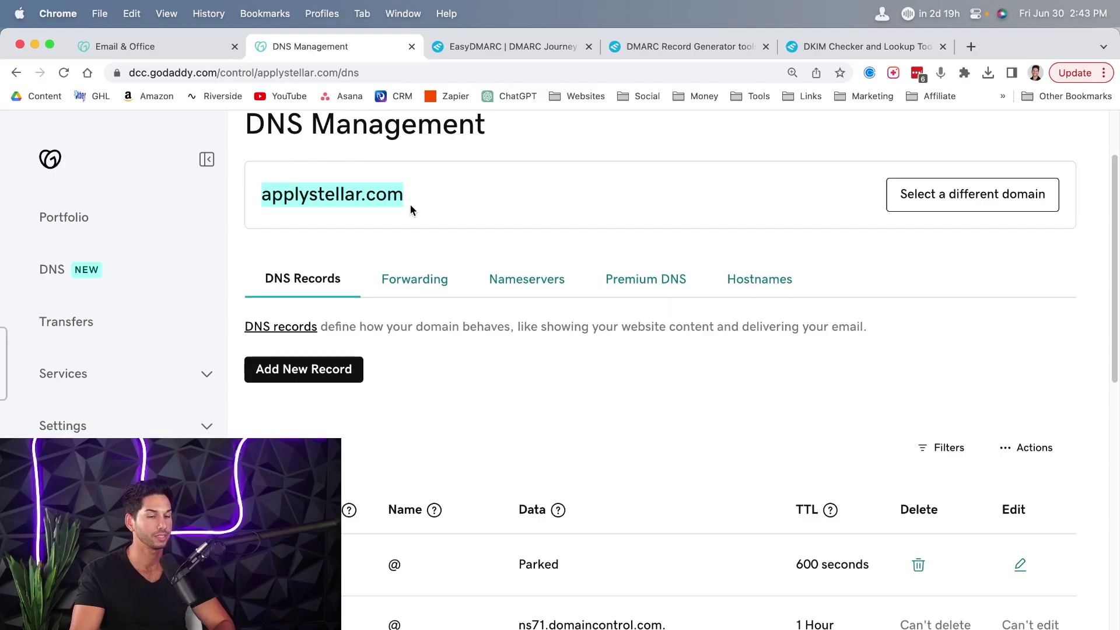
- Start a new TXT record in the applystellar.com DNS records
{"action": "scroll", "coordinate": [412, 207], "scroll_direction": "down", "scroll_amount": 4}
{"action": "left_click", "coordinate": [303, 172]}
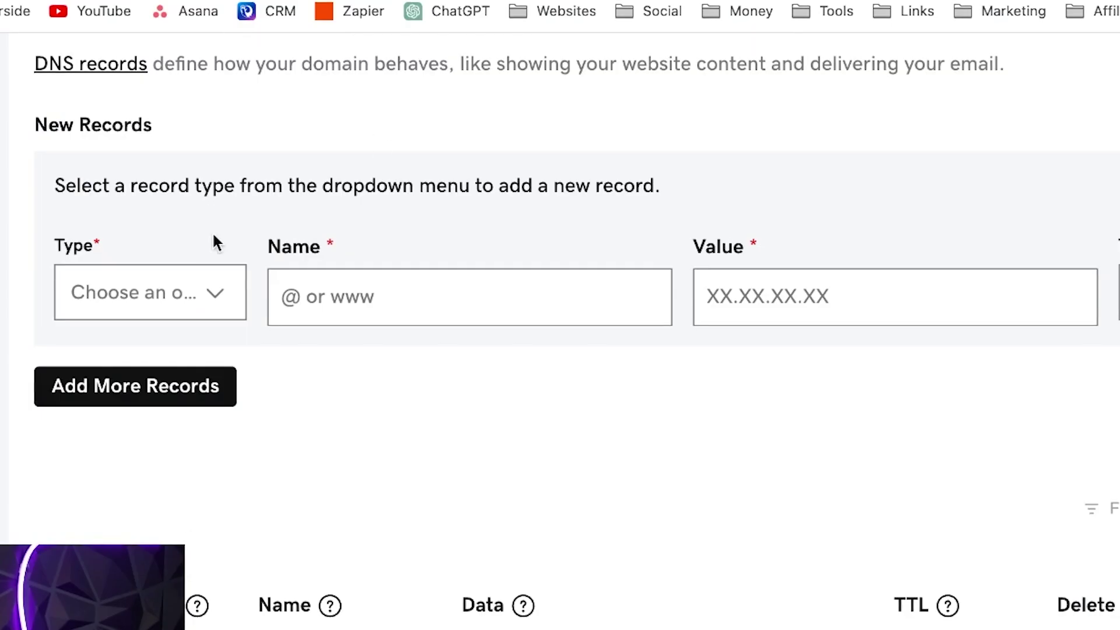
{"action": "left_click", "coordinate": [350, 274]}
{"action": "scroll", "coordinate": [312, 409], "scroll_direction": "down", "scroll_amount": 1}
{"action": "scroll", "coordinate": [178, 461], "scroll_direction": "down", "scroll_amount": 1}
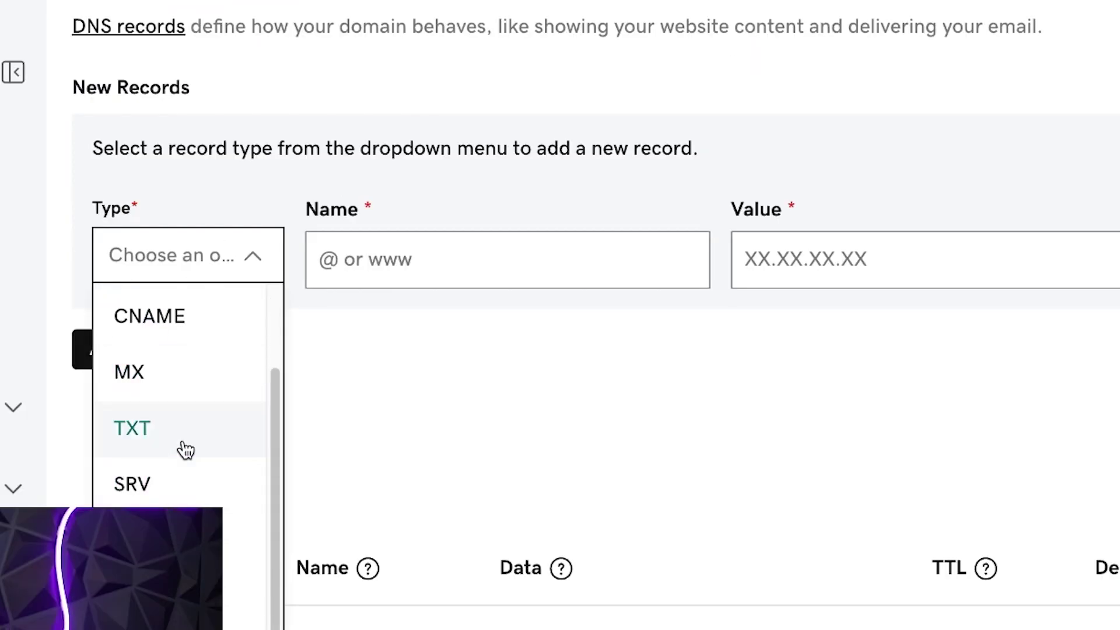
{"action": "left_click", "coordinate": [185, 450]}
- Name it _dmarc, paste the DMARC value, set TTL 1/2 Hour, save, and copy applystellar.com
{"action": "left_click", "coordinate": [393, 262]}
{"action": "type", "text": "_dmarc"}
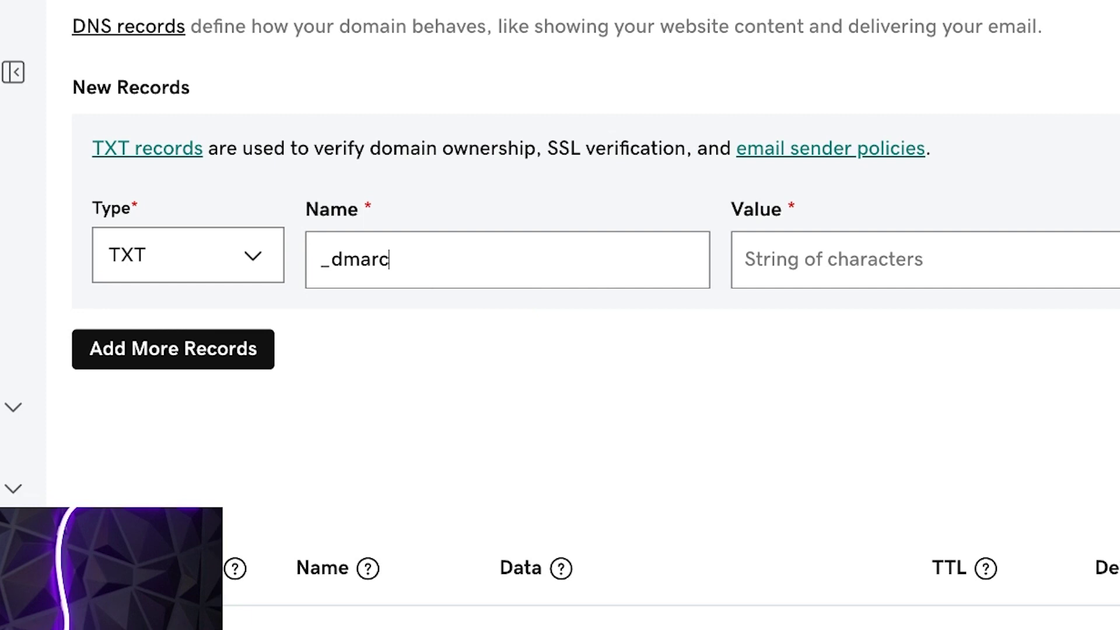
{"action": "left_click", "coordinate": [960, 260]}
{"action": "key", "text": "ctrl+v"}
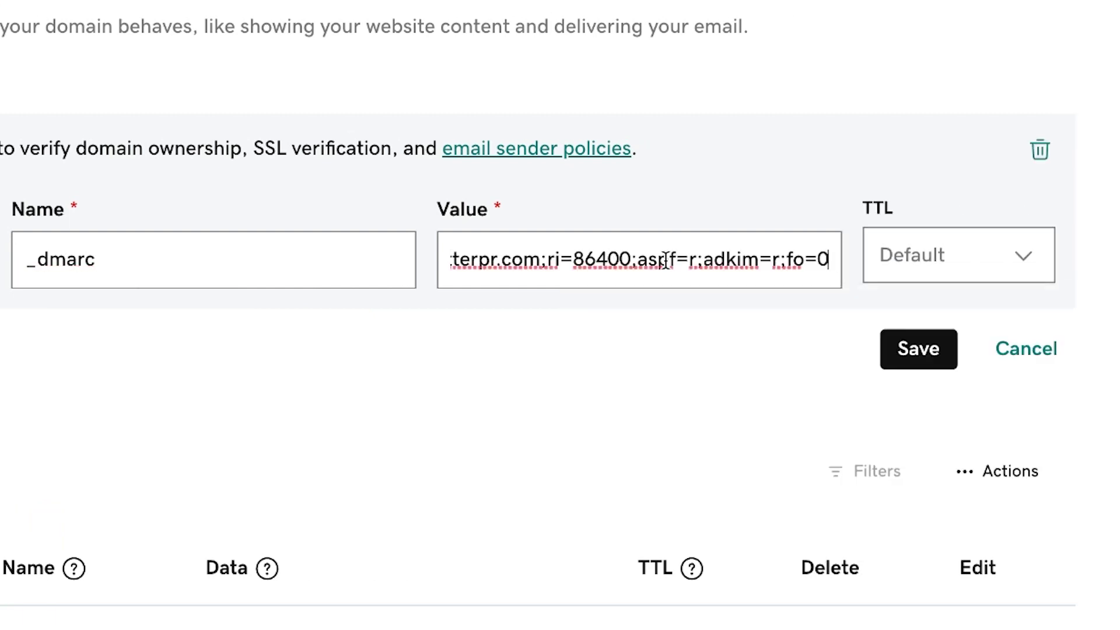
{"action": "left_click", "coordinate": [915, 268]}
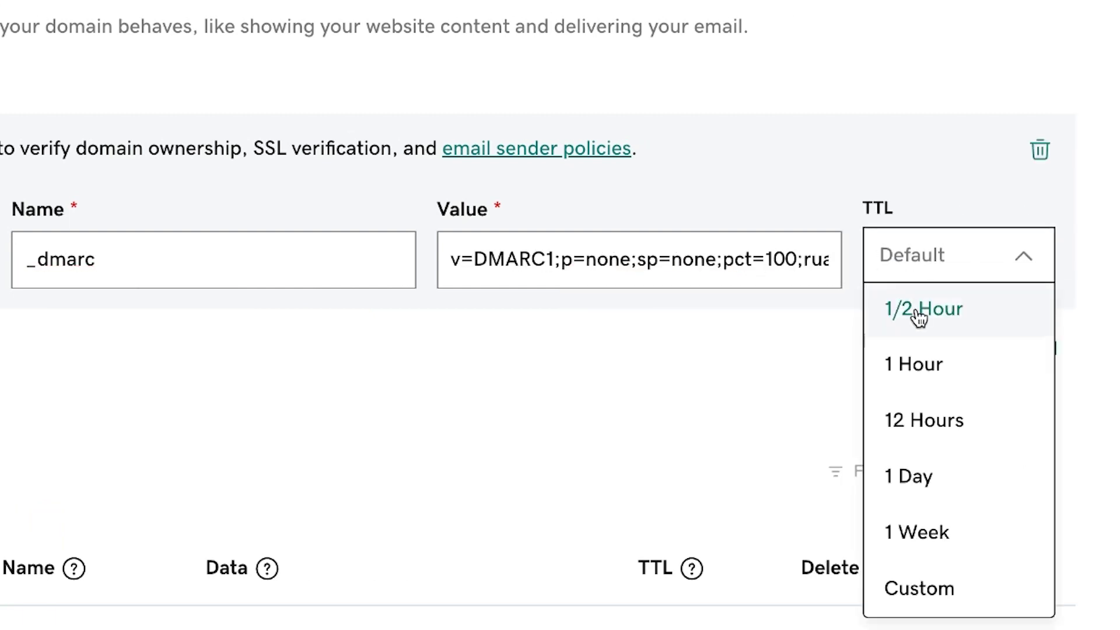
{"action": "left_click", "coordinate": [915, 315]}
{"action": "left_click", "coordinate": [906, 349]}
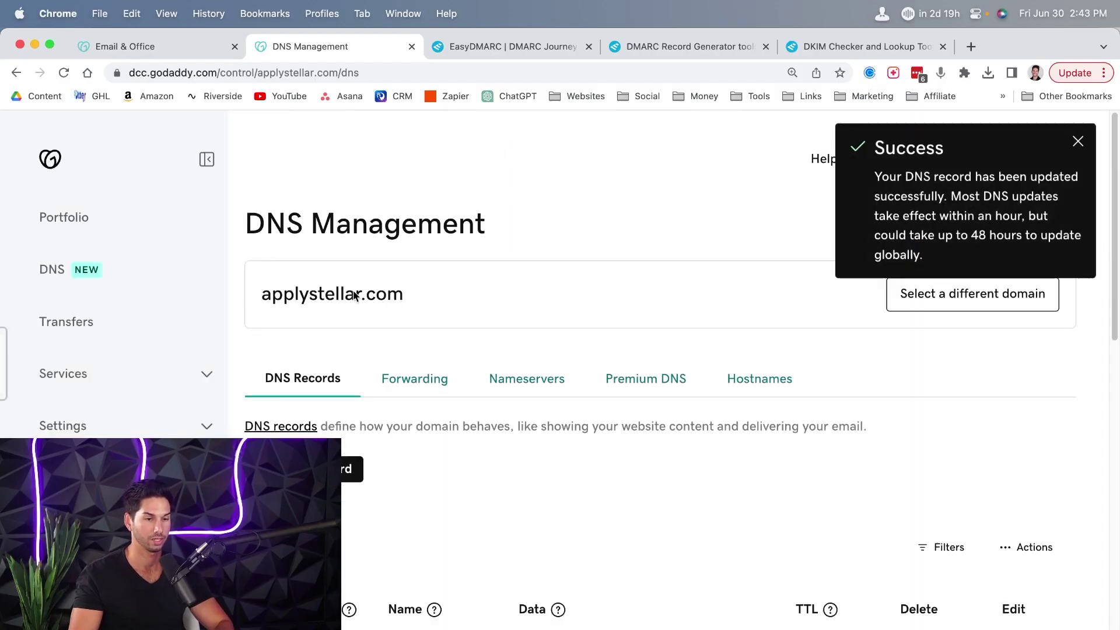
{"action": "left_click_drag", "start_coordinate": [262, 293], "coordinate": [404, 294]}
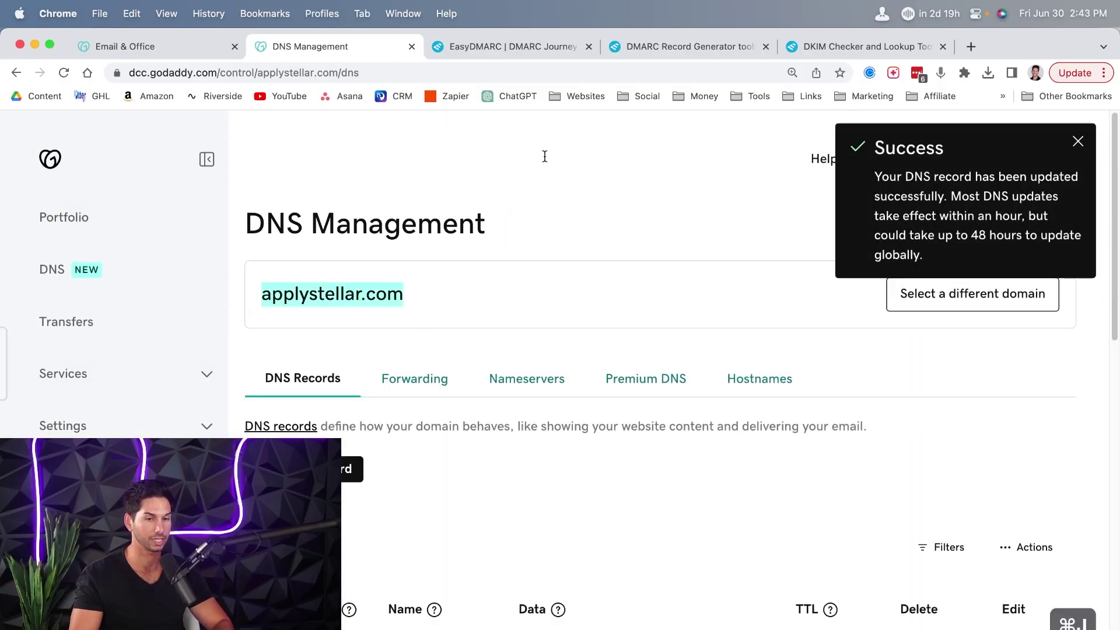
{"action": "left_click", "coordinate": [864, 46]}
- Generate a 1024-bit DKIM record for applystellar.com with selector s1 and copy s1._domainkey
{"action": "left_click", "coordinate": [446, 251]}
{"action": "scroll", "coordinate": [467, 321], "scroll_direction": "down", "scroll_amount": 3}
{"action": "left_click", "coordinate": [481, 297]}
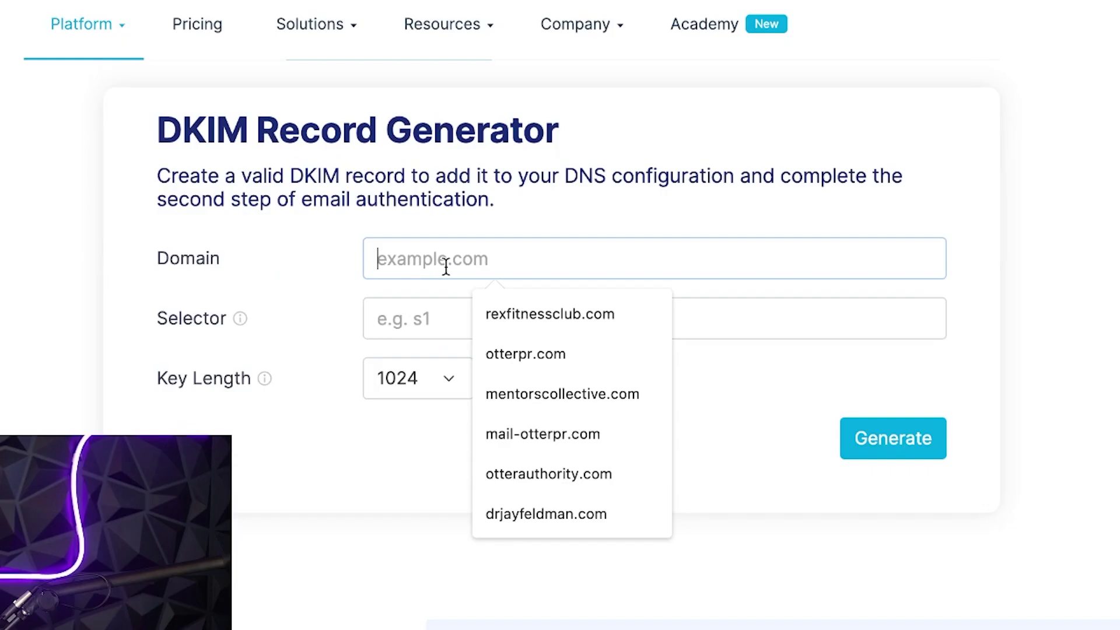
{"action": "key", "text": "super+v"}
{"action": "left_click", "coordinate": [474, 340]}
{"action": "type", "text": "s1"}
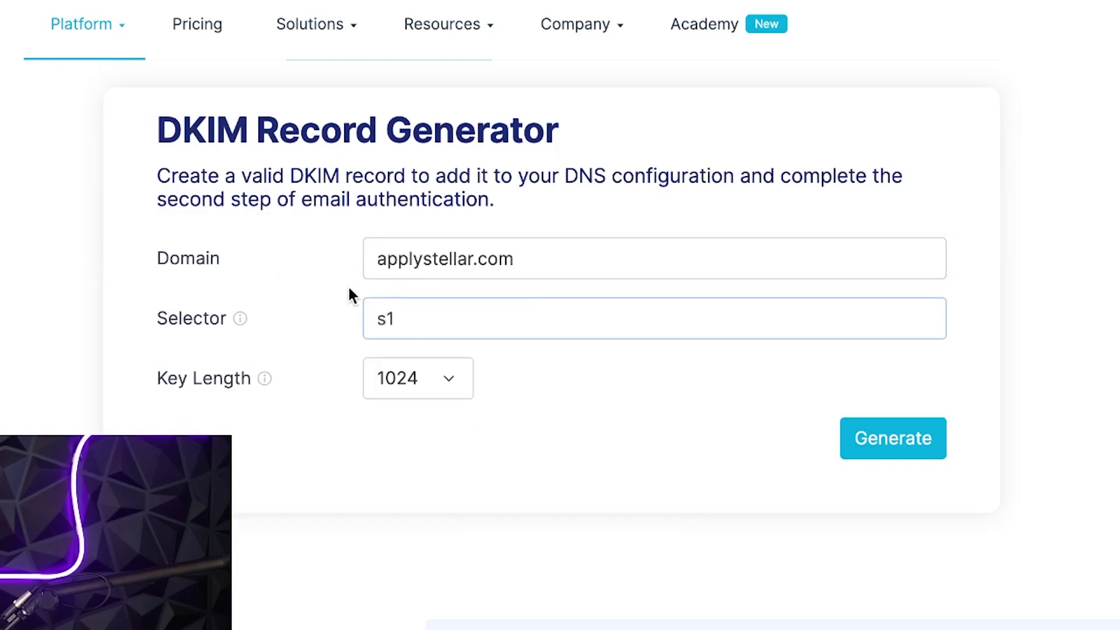
{"action": "left_click", "coordinate": [875, 430]}
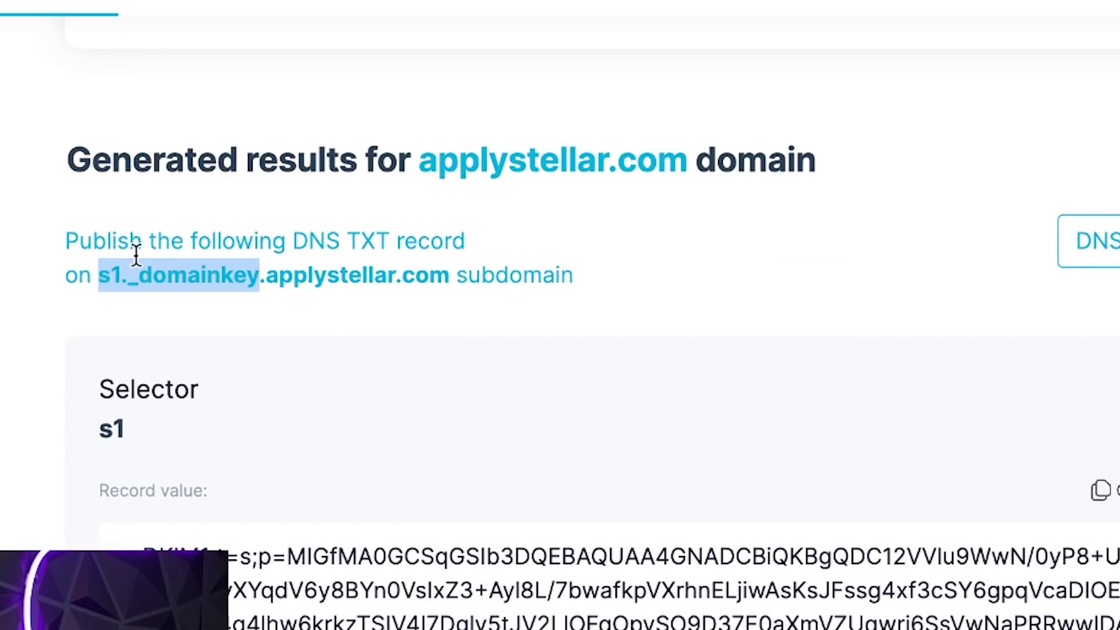
{"action": "key", "text": "ctrl+d"}
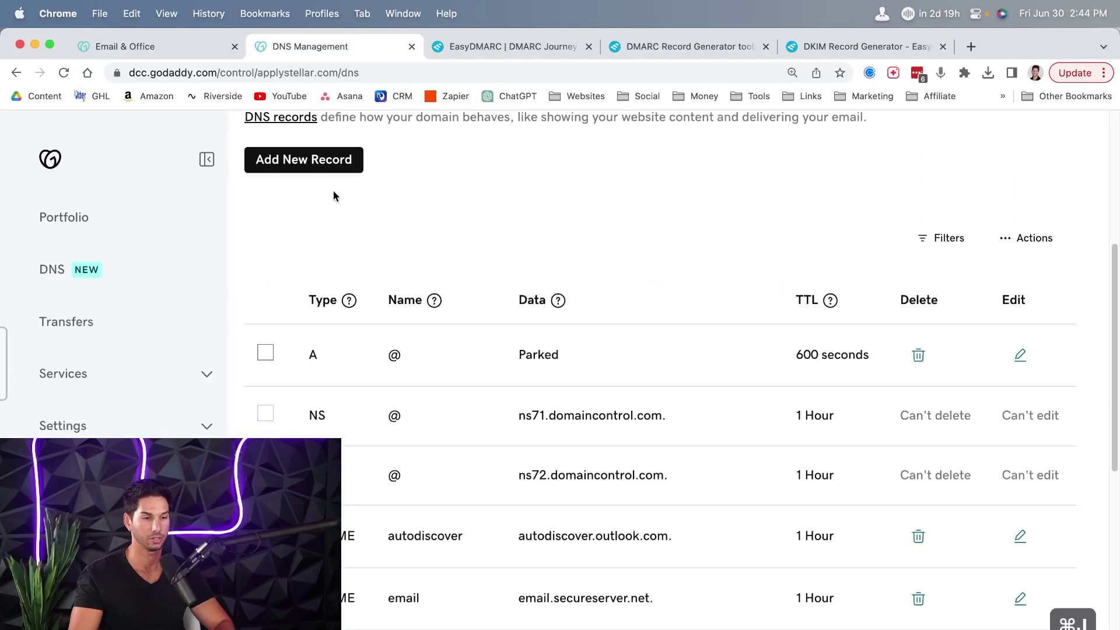
- Start a new TXT record named s1._domainkey in GoDaddy
{"action": "left_click", "coordinate": [327, 164]}
{"action": "scroll", "coordinate": [319, 335], "scroll_direction": "down", "scroll_amount": 2}
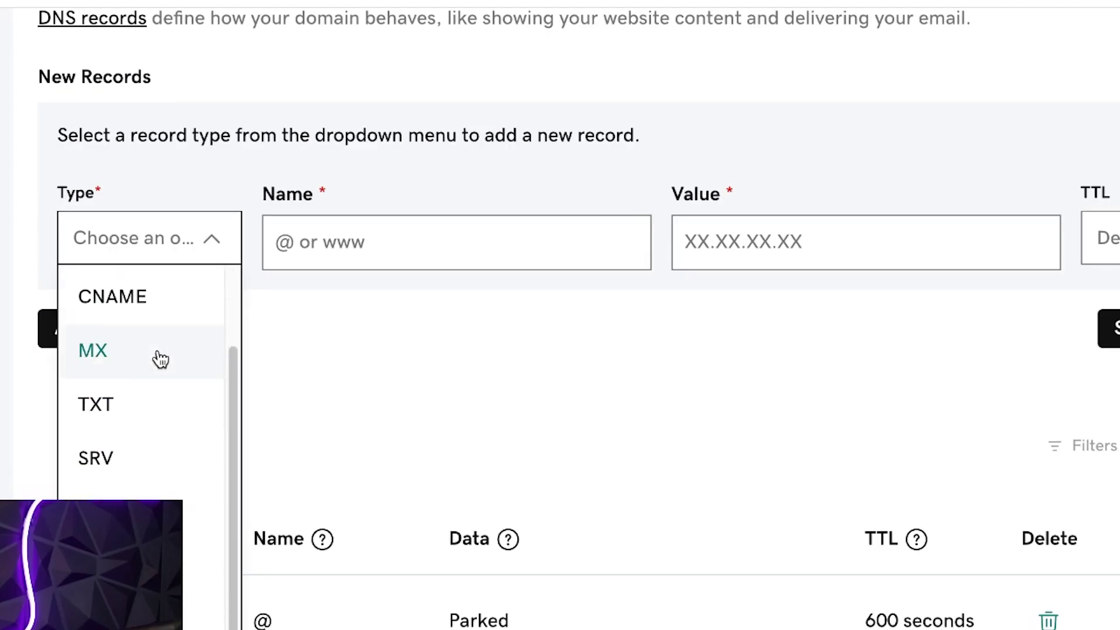
{"action": "left_click", "coordinate": [312, 366]}
{"action": "left_click", "coordinate": [394, 238]}
{"action": "key", "text": "ctrl+v"}
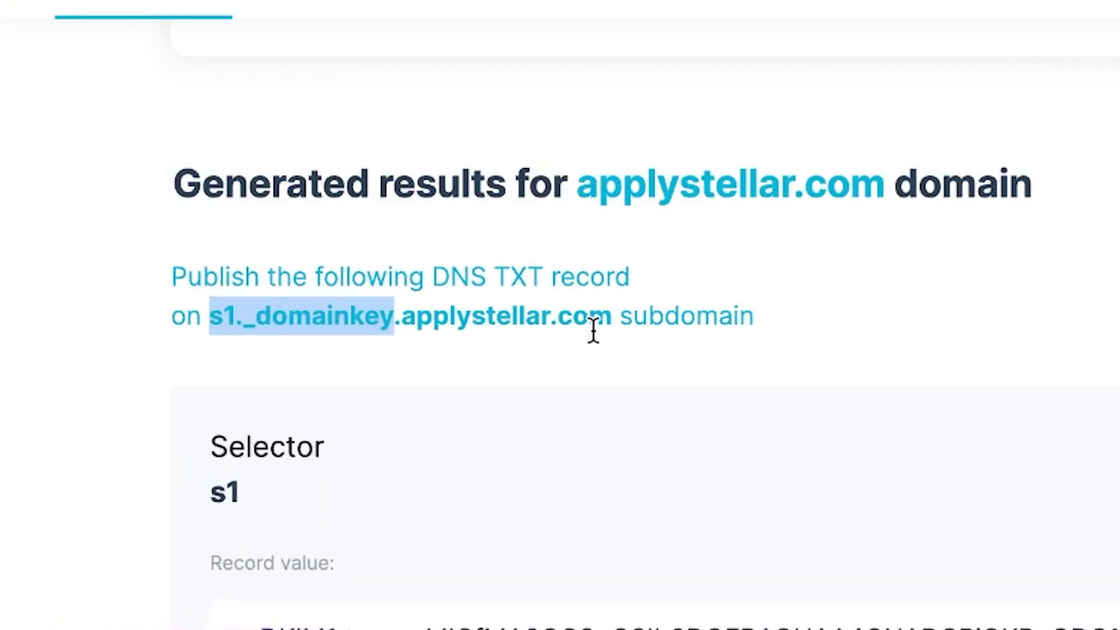
- Paste the generated DKIM value into the record, set TTL to 1/2 Hour, and save
{"action": "scroll", "coordinate": [590, 325], "scroll_direction": "down", "scroll_amount": 5}
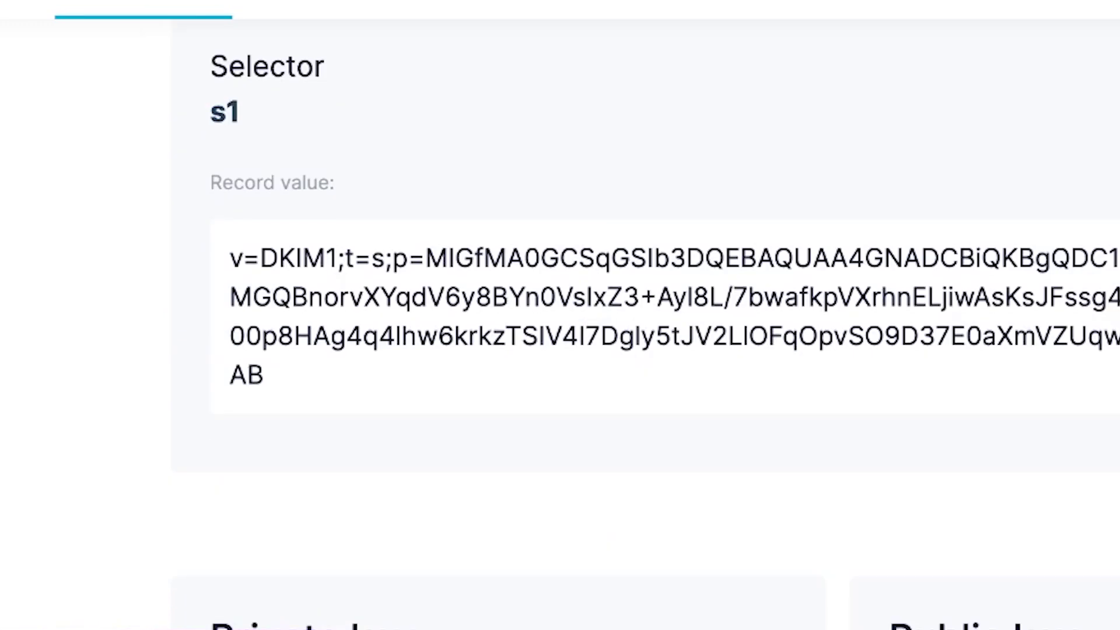
{"action": "left_click", "coordinate": [1043, 225]}
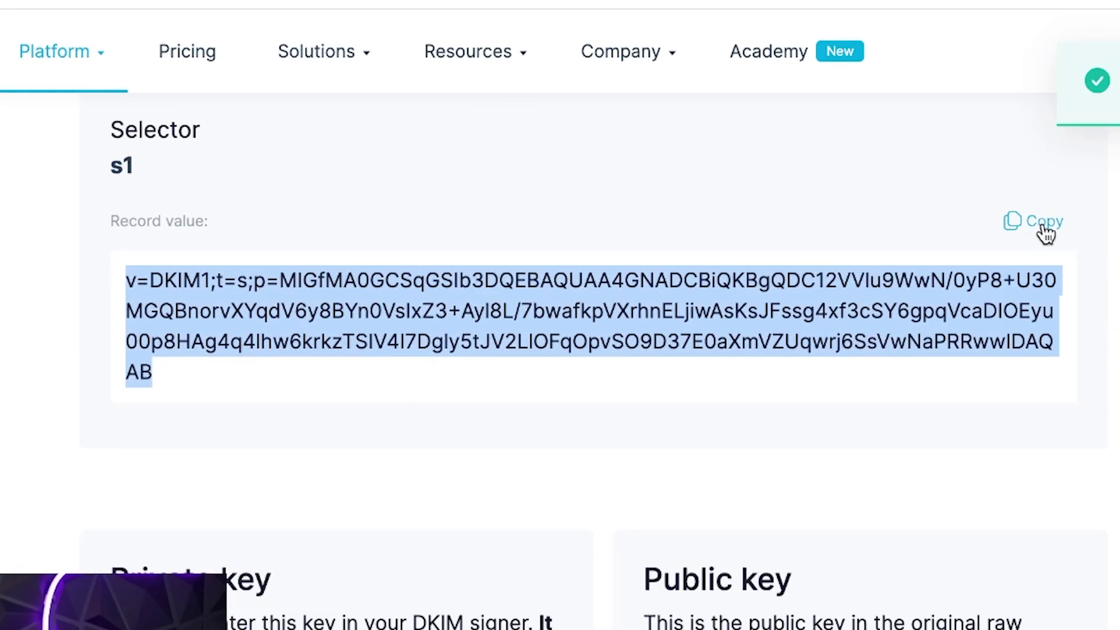
{"action": "scroll", "coordinate": [969, 256], "scroll_direction": "up", "scroll_amount": 3}
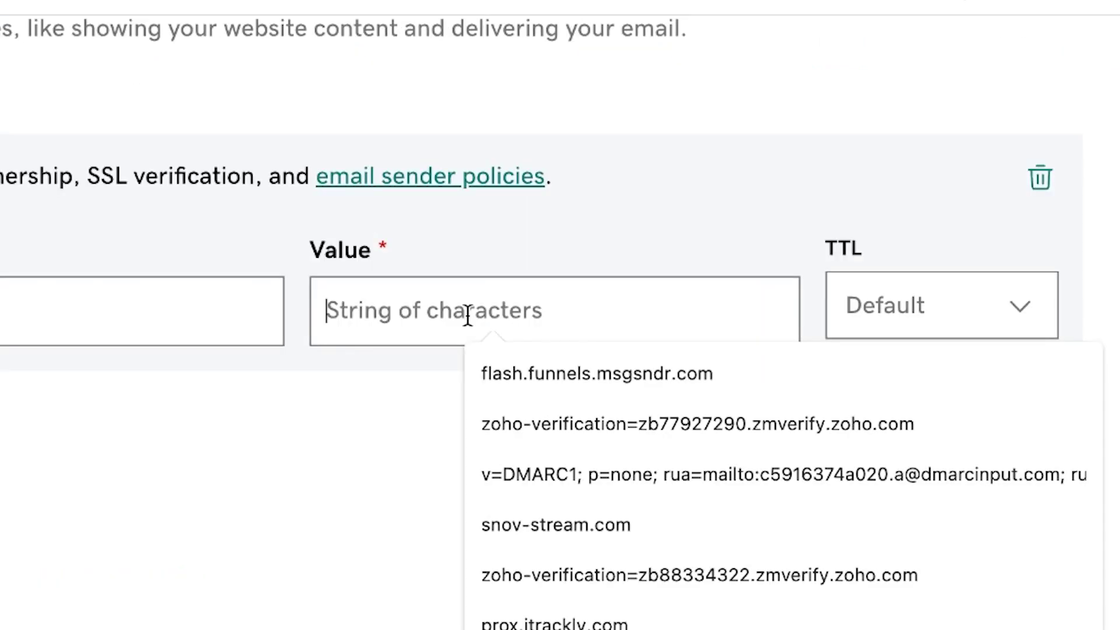
{"action": "key", "text": "ctrl+v"}
{"action": "left_click", "coordinate": [910, 329]}
{"action": "left_click", "coordinate": [915, 367]}
{"action": "left_click", "coordinate": [887, 433]}
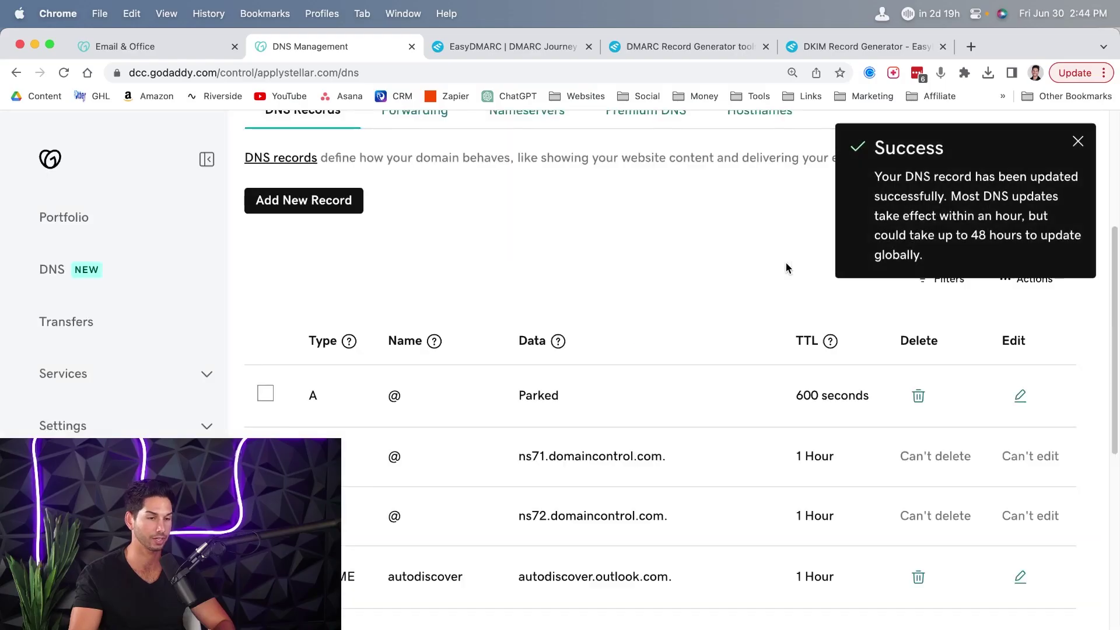
{"action": "scroll", "coordinate": [618, 274], "scroll_direction": "up", "scroll_amount": 5}
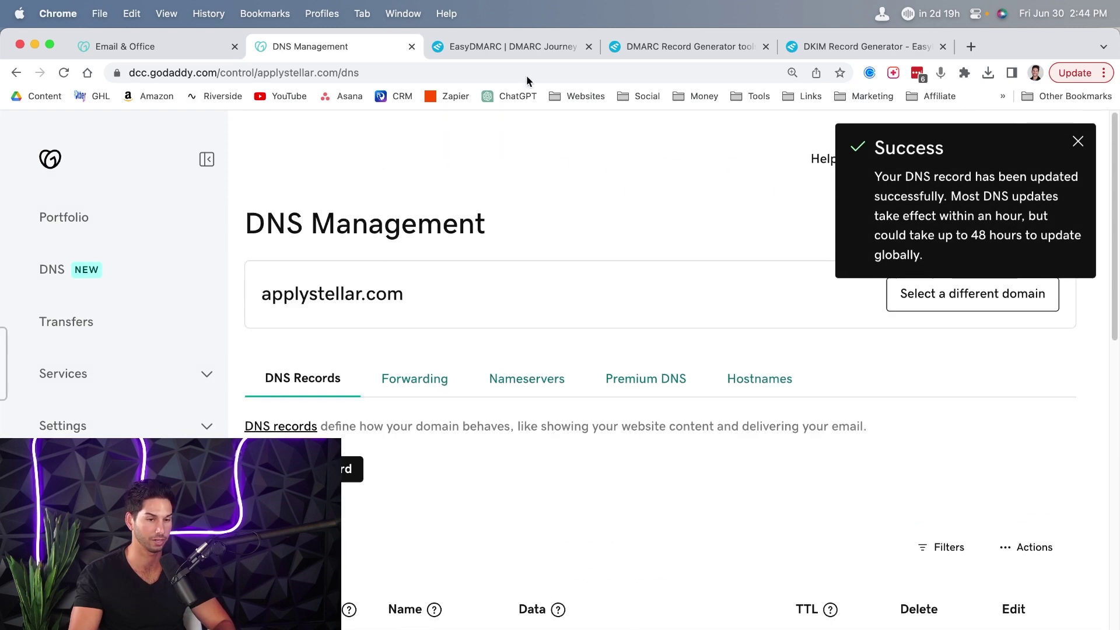
- Scroll through the Manage cards for the applystellar.com mailbox in Email & Office
{"action": "left_click", "coordinate": [117, 46]}
{"action": "scroll", "coordinate": [84, 270], "scroll_direction": "down", "scroll_amount": 4}
{"action": "scroll", "coordinate": [84, 270], "scroll_direction": "up", "scroll_amount": 4}
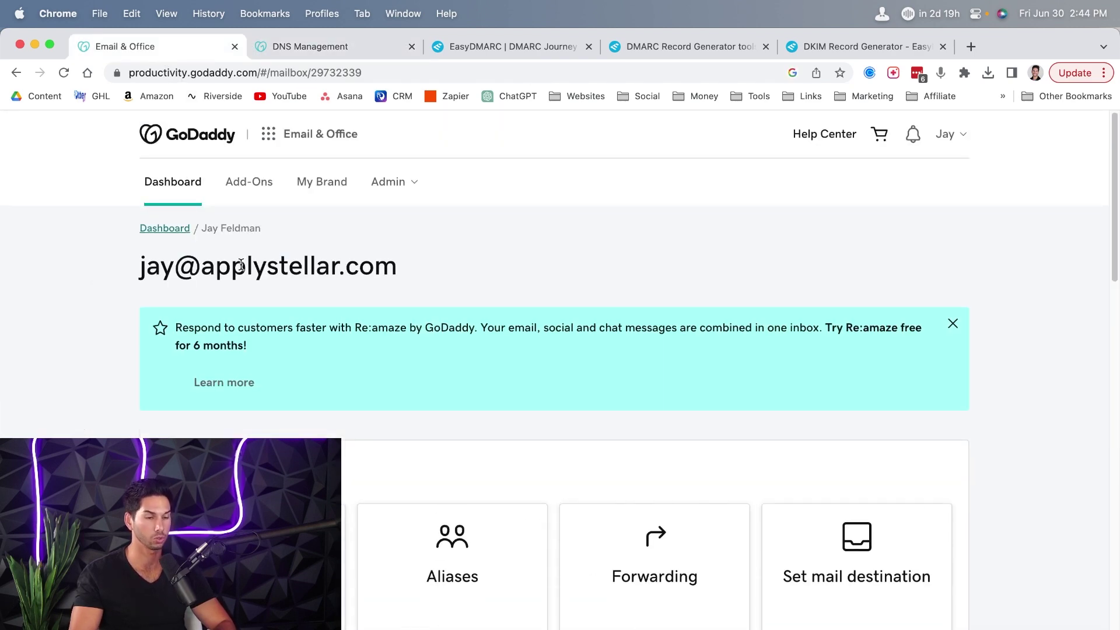
{"action": "scroll", "coordinate": [237, 262], "scroll_direction": "down", "scroll_amount": 1}
{"action": "scroll", "coordinate": [236, 263], "scroll_direction": "down", "scroll_amount": 10}
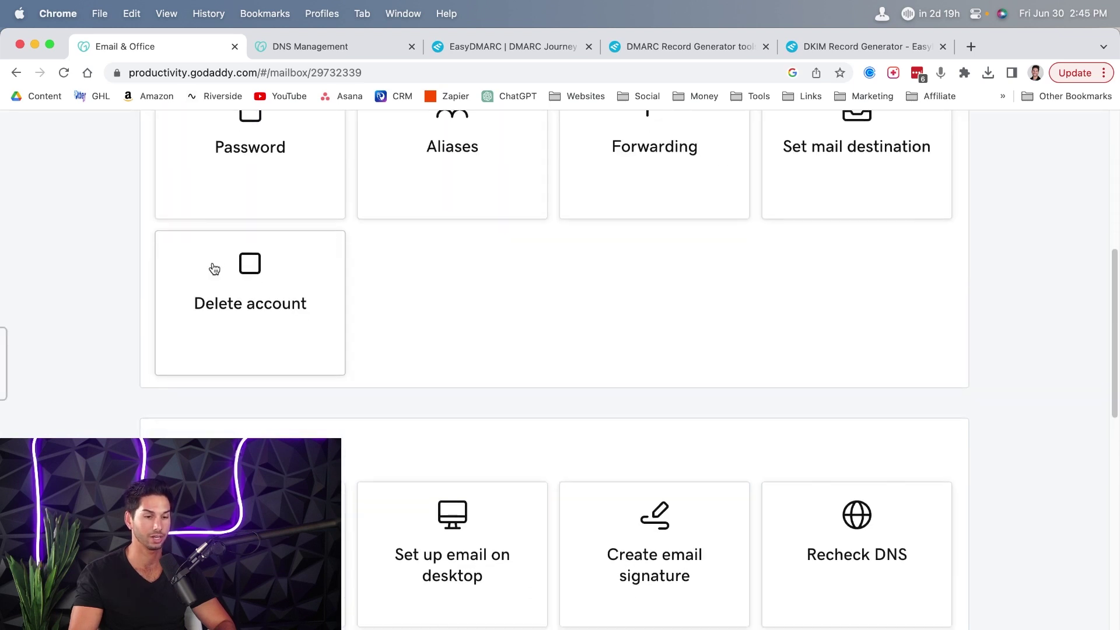
{"action": "scroll", "coordinate": [212, 254], "scroll_direction": "up", "scroll_amount": 10}
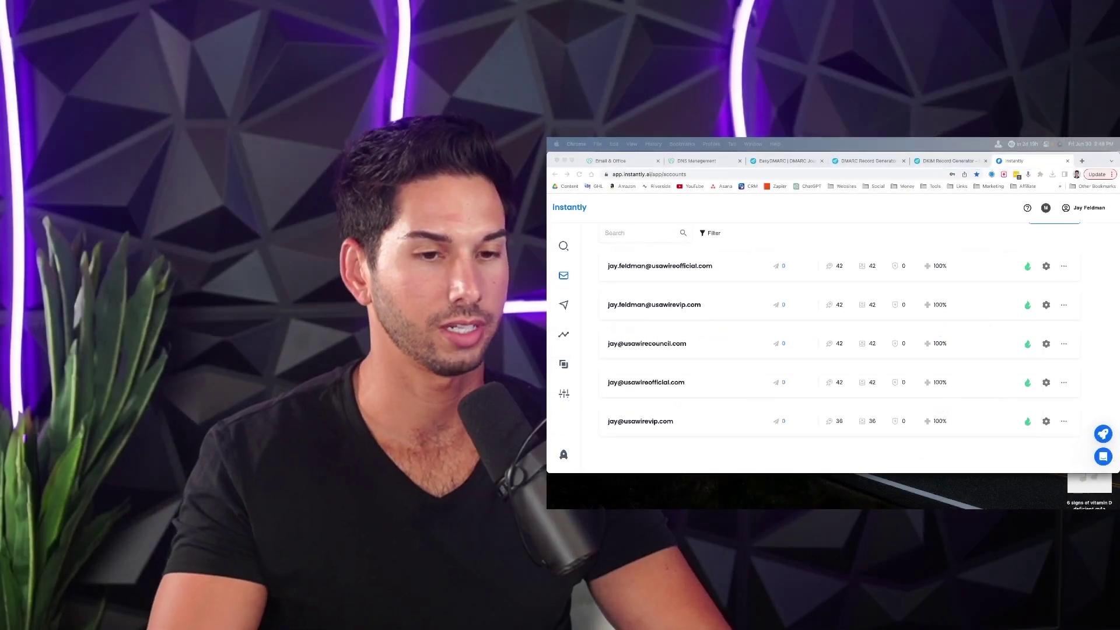
- Start adding an Office 365 / Outlook account in Instantly using another Microsoft account
{"action": "left_click", "coordinate": [803, 233]}
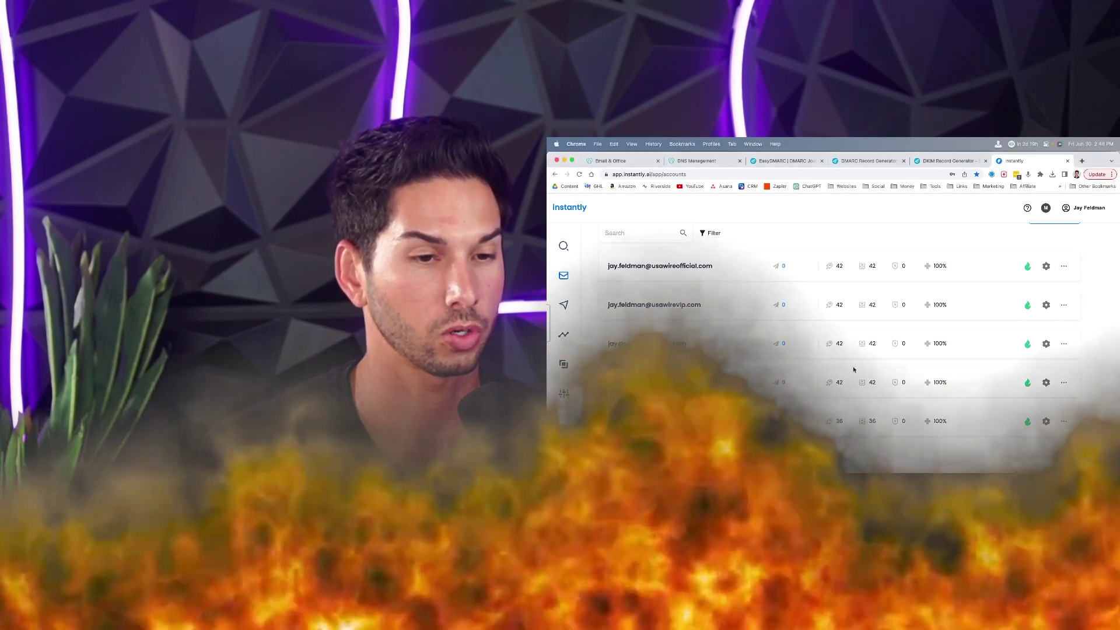
{"action": "scroll", "coordinate": [852, 263], "scroll_direction": "up", "scroll_amount": 2}
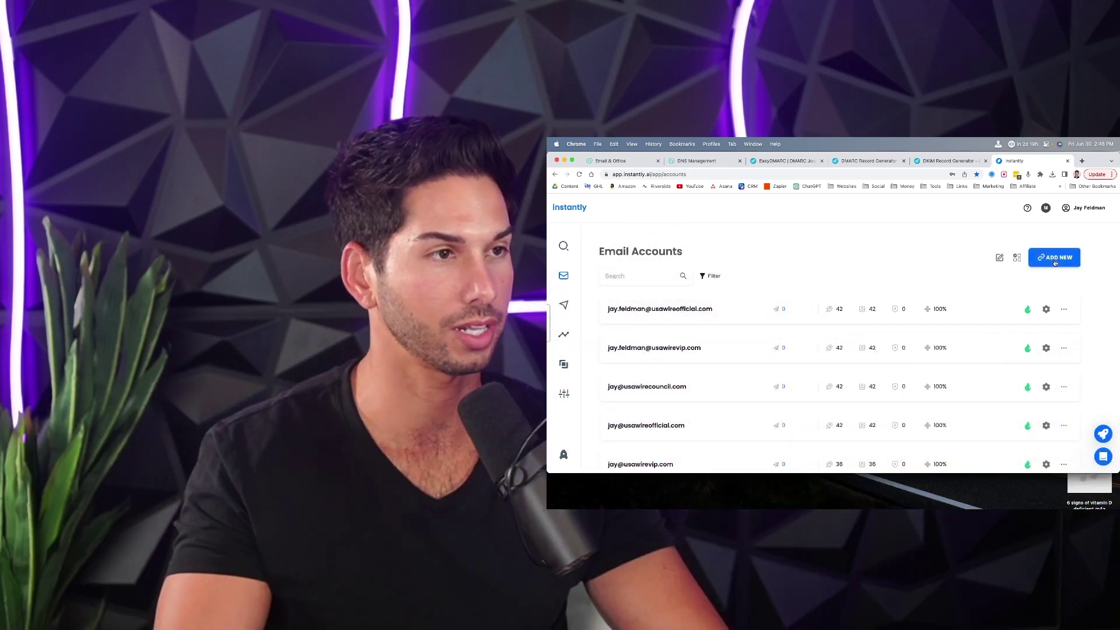
{"action": "left_click", "coordinate": [1055, 261]}
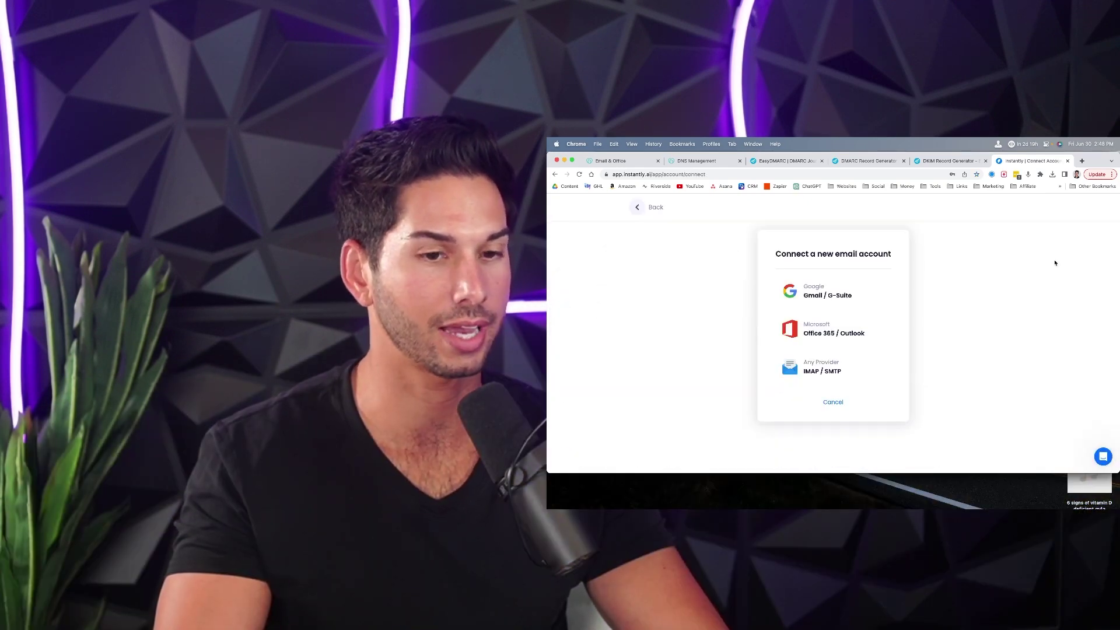
{"action": "left_click", "coordinate": [817, 326]}
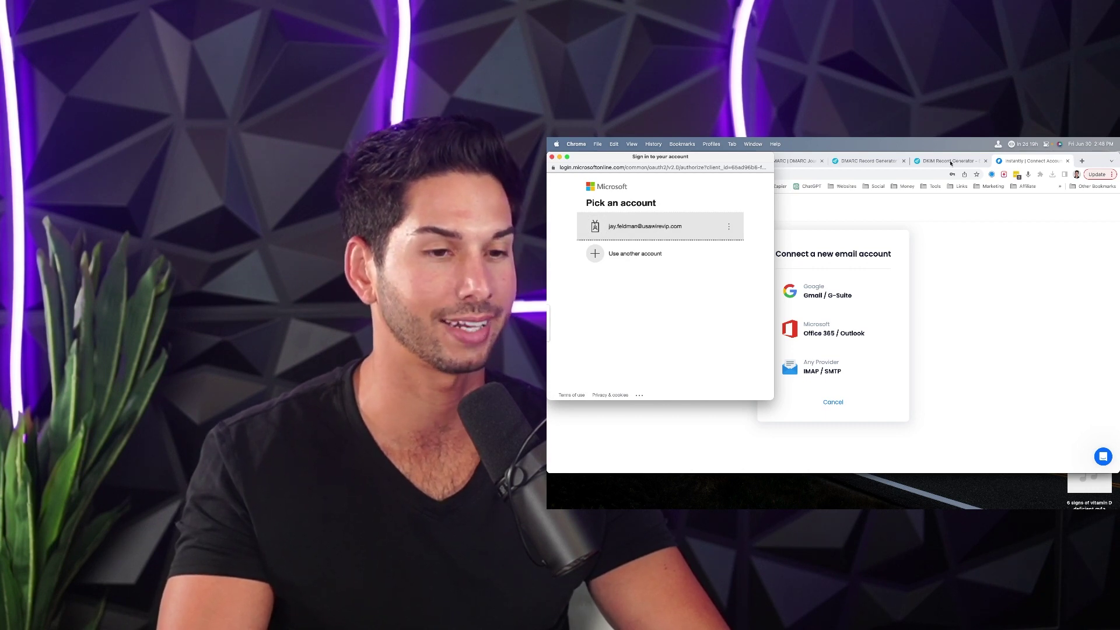
{"action": "left_click", "coordinate": [655, 251]}
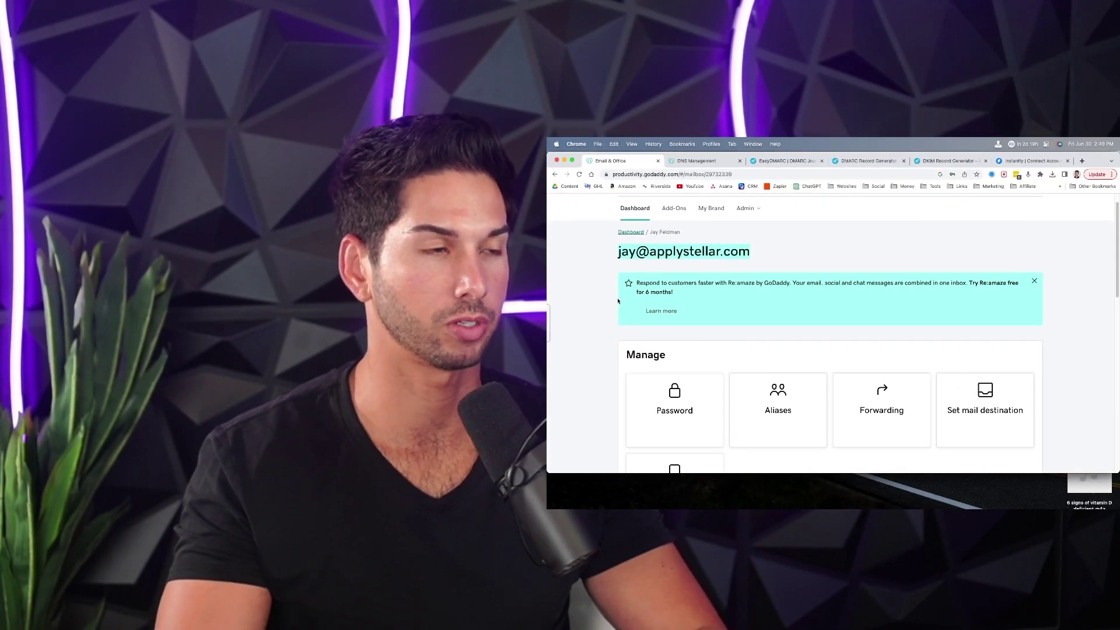
- Set a new password for the applystellar.com mailbox in GoDaddy Email & Office
{"action": "left_click", "coordinate": [662, 393]}
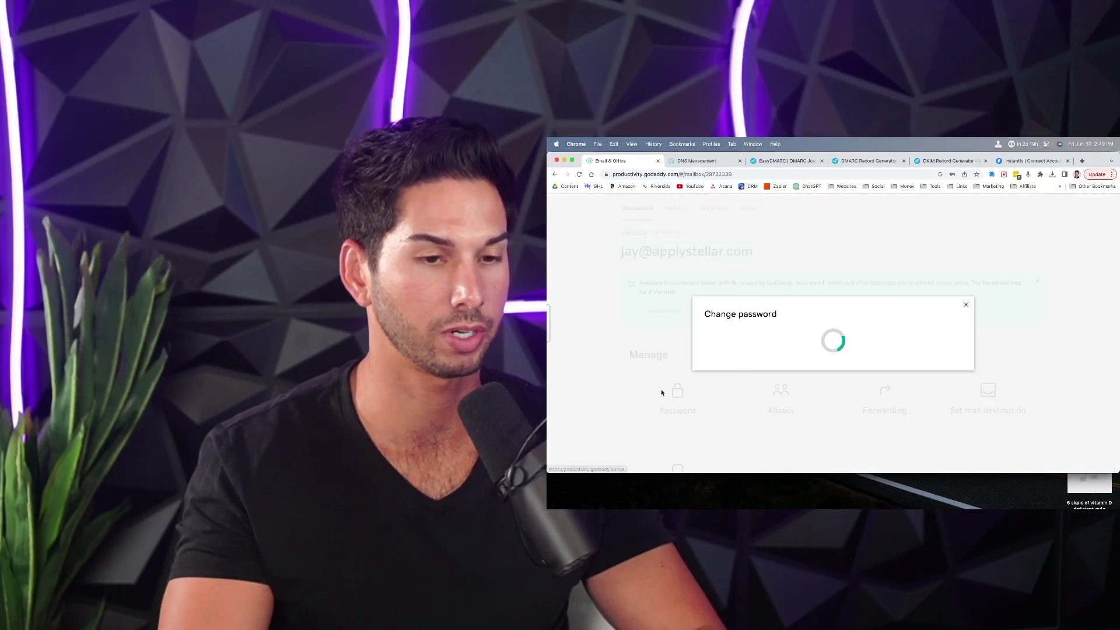
{"action": "left_click", "coordinate": [723, 318]}
{"action": "type", "text": "******"}
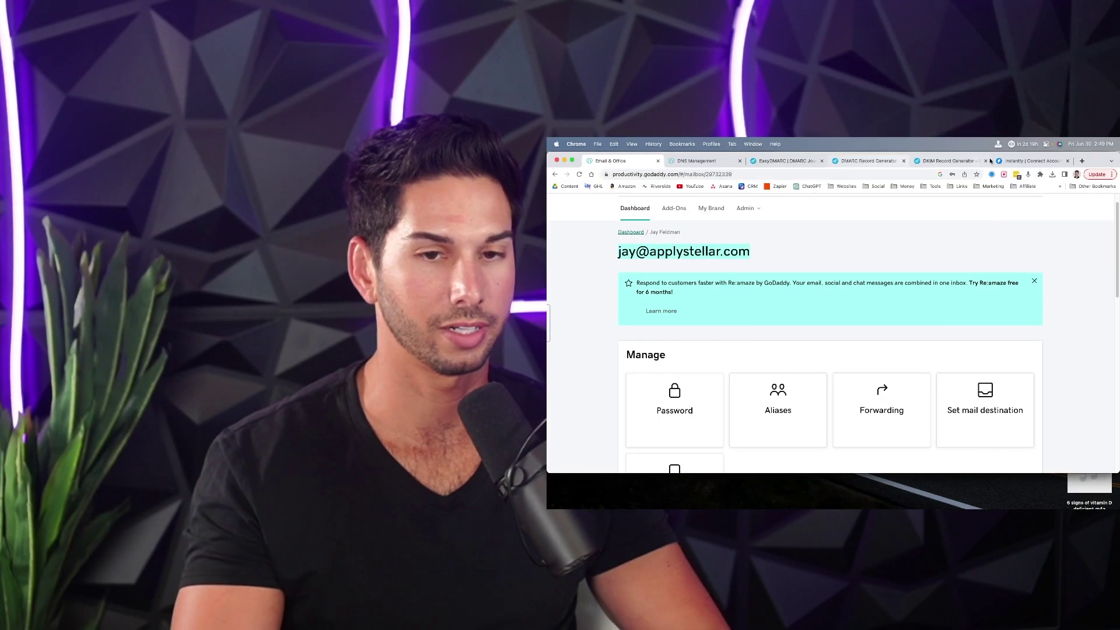
- Begin an Office 365 connection in Instantly and sign in with the applystellar.com mailbox address
{"action": "left_click", "coordinate": [1015, 161]}
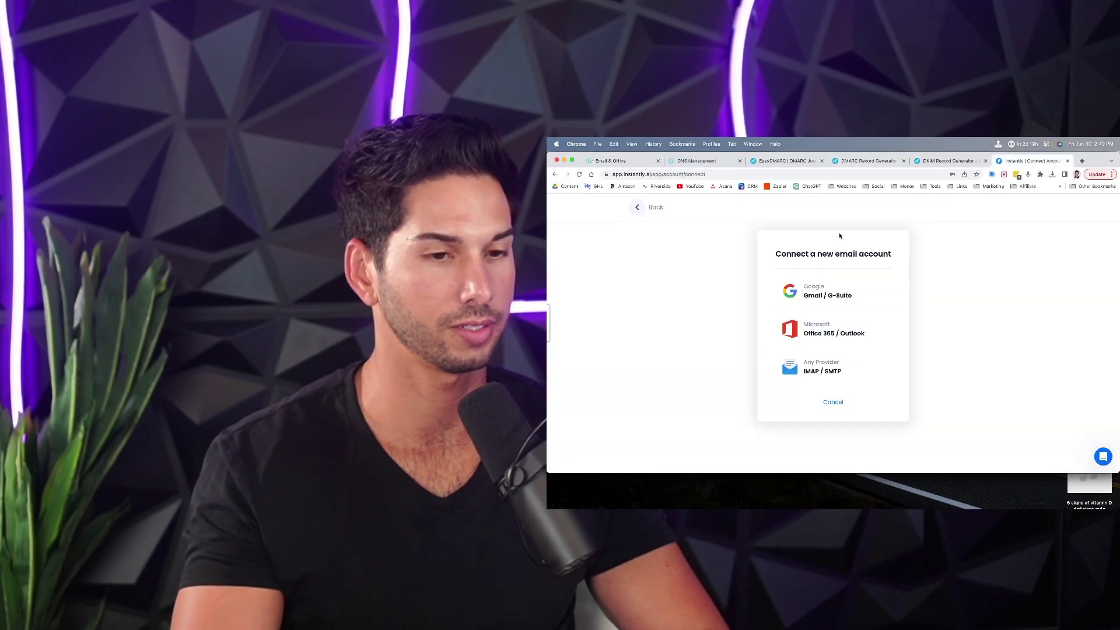
{"action": "left_click", "coordinate": [813, 334]}
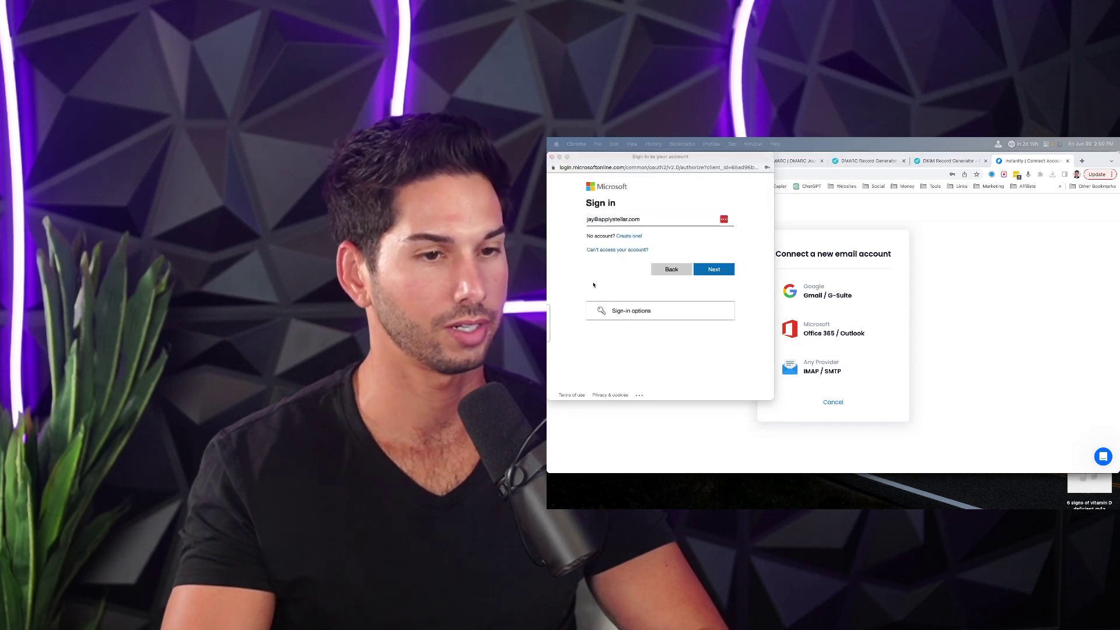
{"action": "left_click", "coordinate": [594, 280]}
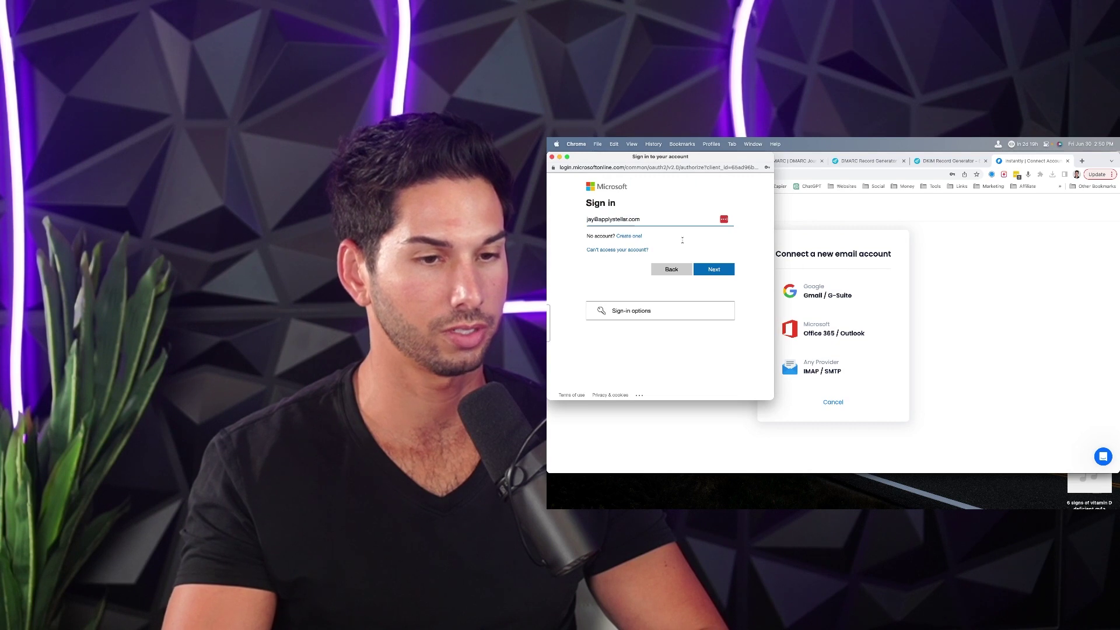
{"action": "left_click", "coordinate": [709, 269]}
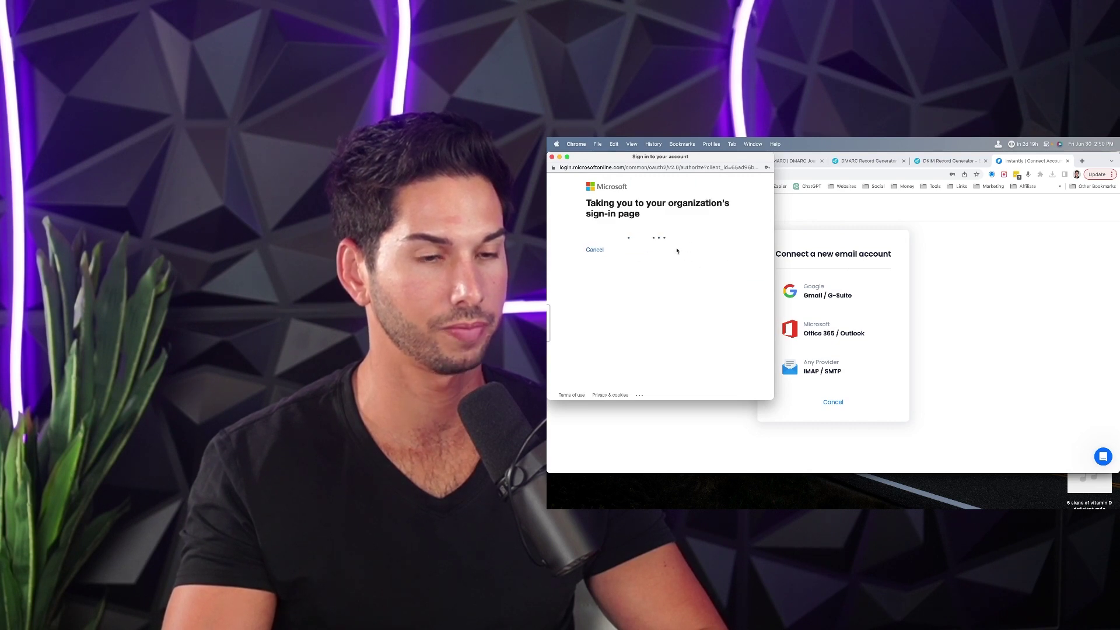
- Finish Microsoft sign-in, decline saving the password, and accept the permissions for the organization
{"action": "left_click", "coordinate": [586, 358]}
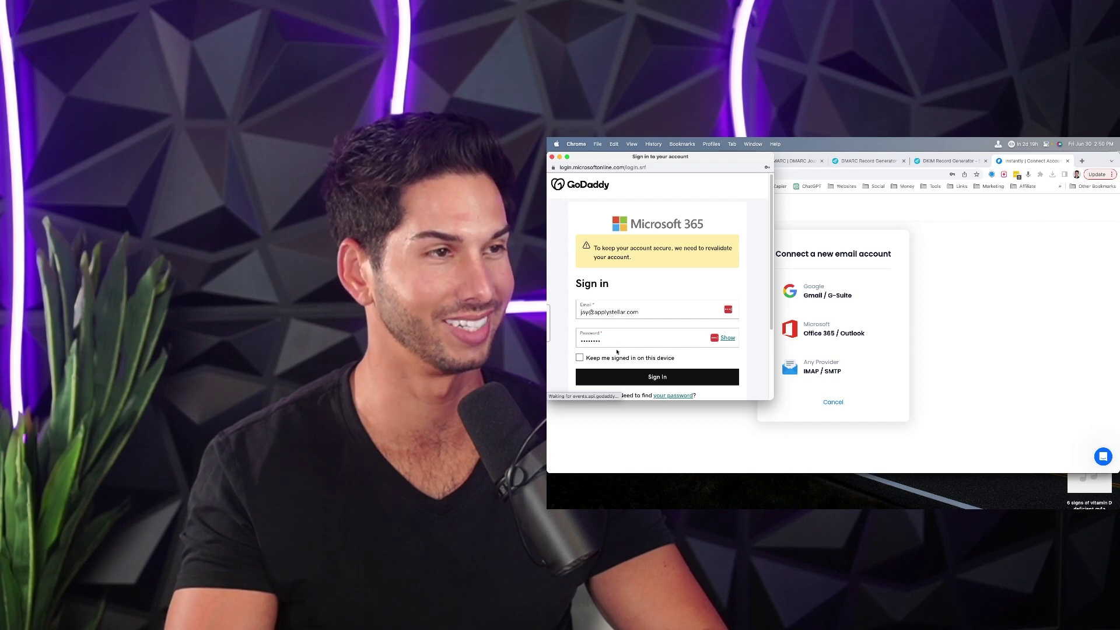
{"action": "left_click", "coordinate": [721, 285]}
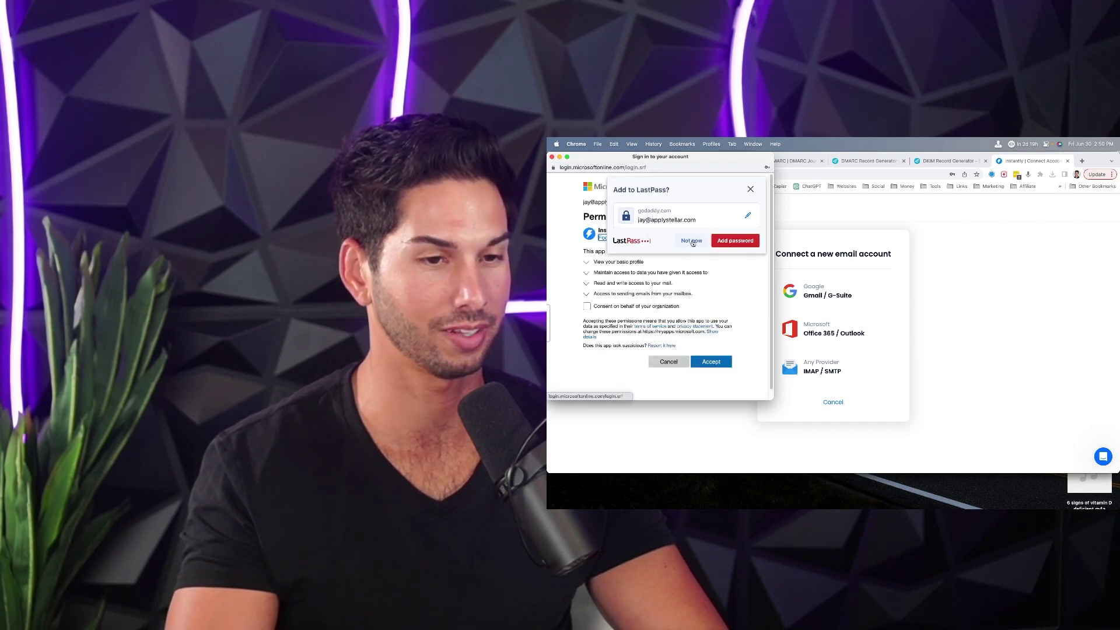
{"action": "left_click", "coordinate": [694, 242]}
{"action": "left_click", "coordinate": [587, 306]}
{"action": "left_click", "coordinate": [716, 383]}
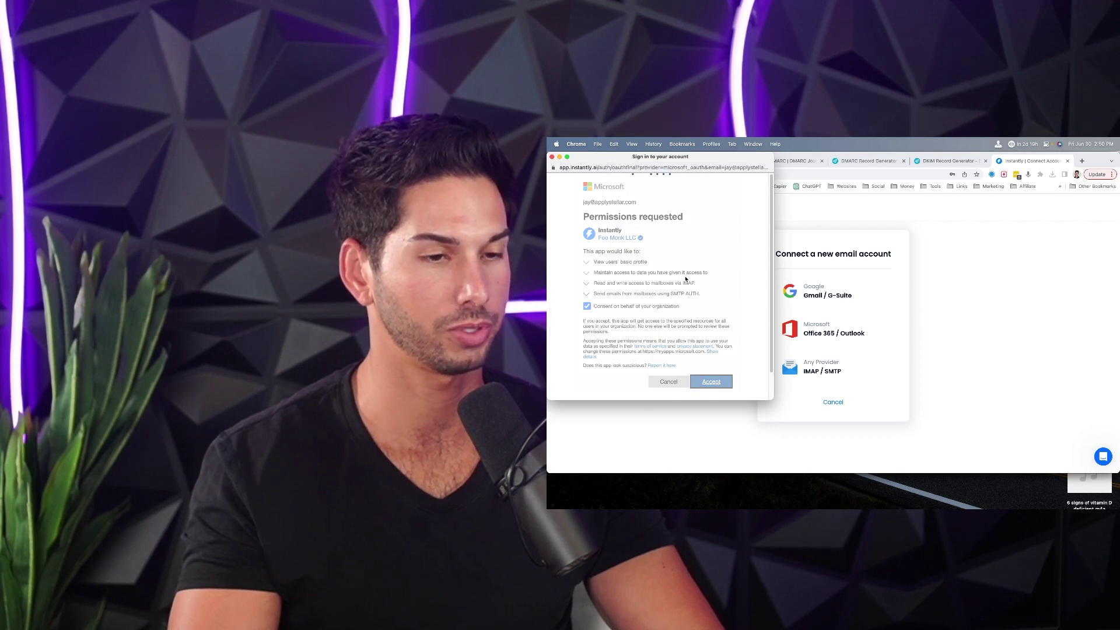
{"action": "scroll", "coordinate": [734, 322], "scroll_direction": "down", "scroll_amount": 3}
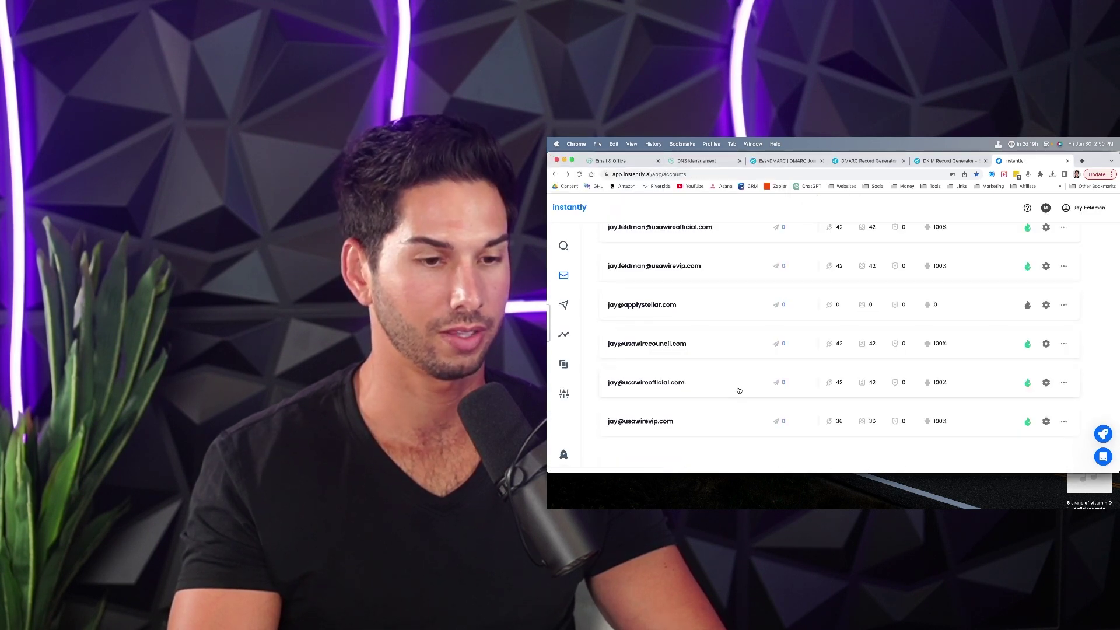
- Enable warmup for applystellar.com and set Increase per day to 2 in Warmup Settings
{"action": "scroll", "coordinate": [738, 390], "scroll_direction": "up", "scroll_amount": 2}
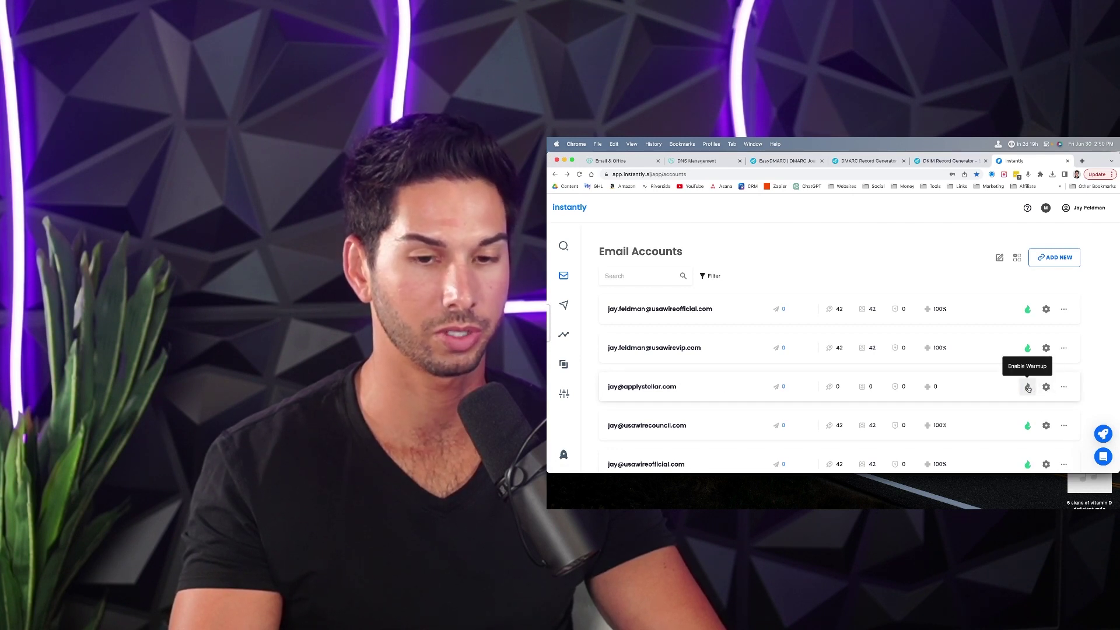
{"action": "left_click", "coordinate": [1046, 389]}
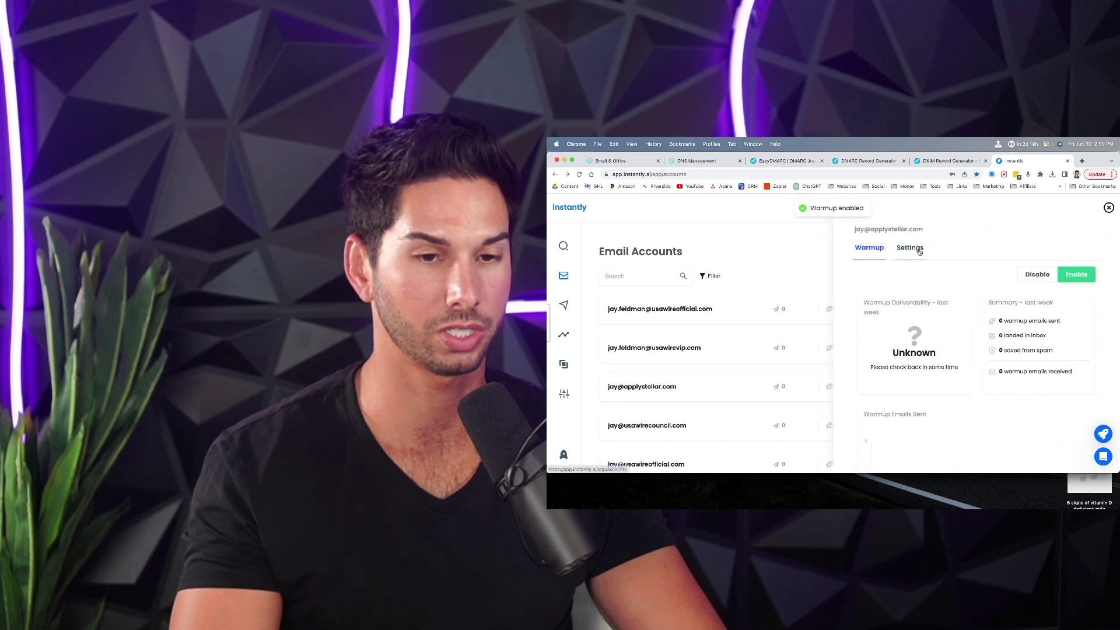
{"action": "left_click", "coordinate": [910, 247]}
{"action": "scroll", "coordinate": [924, 287], "scroll_direction": "down", "scroll_amount": 5}
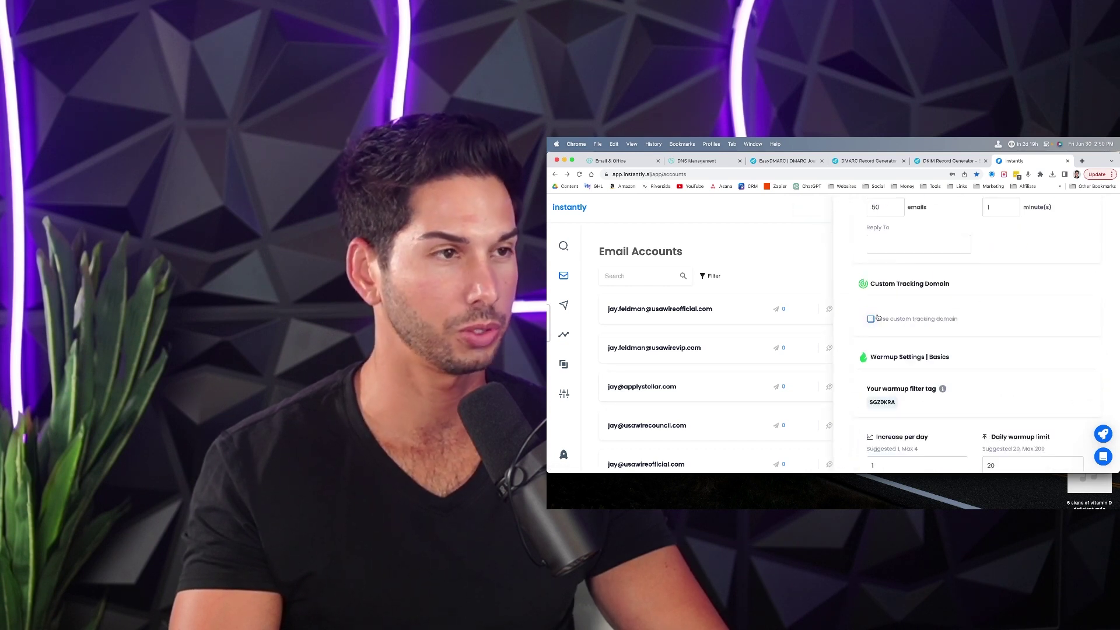
{"action": "scroll", "coordinate": [882, 310], "scroll_direction": "down", "scroll_amount": 2}
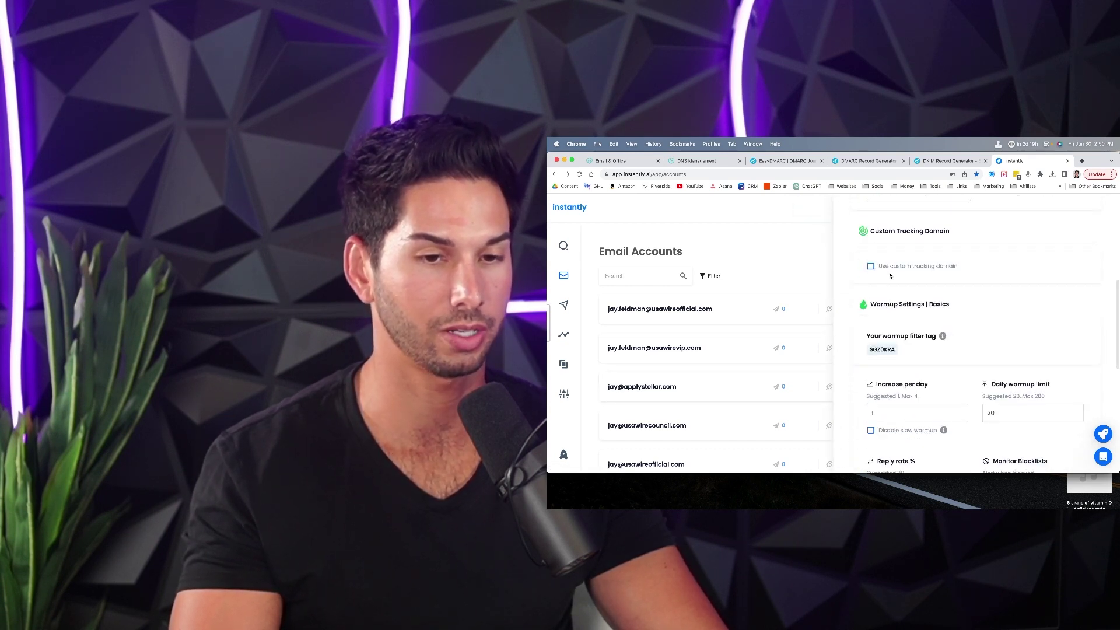
{"action": "scroll", "coordinate": [893, 276], "scroll_direction": "down", "scroll_amount": 4}
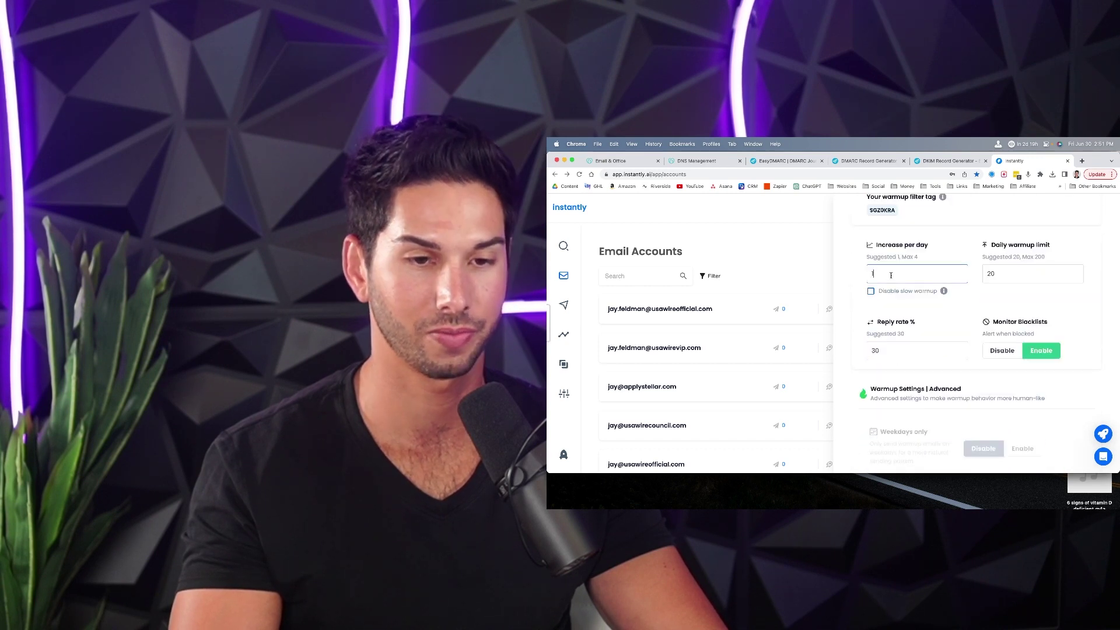
{"action": "type", "text": "2"}
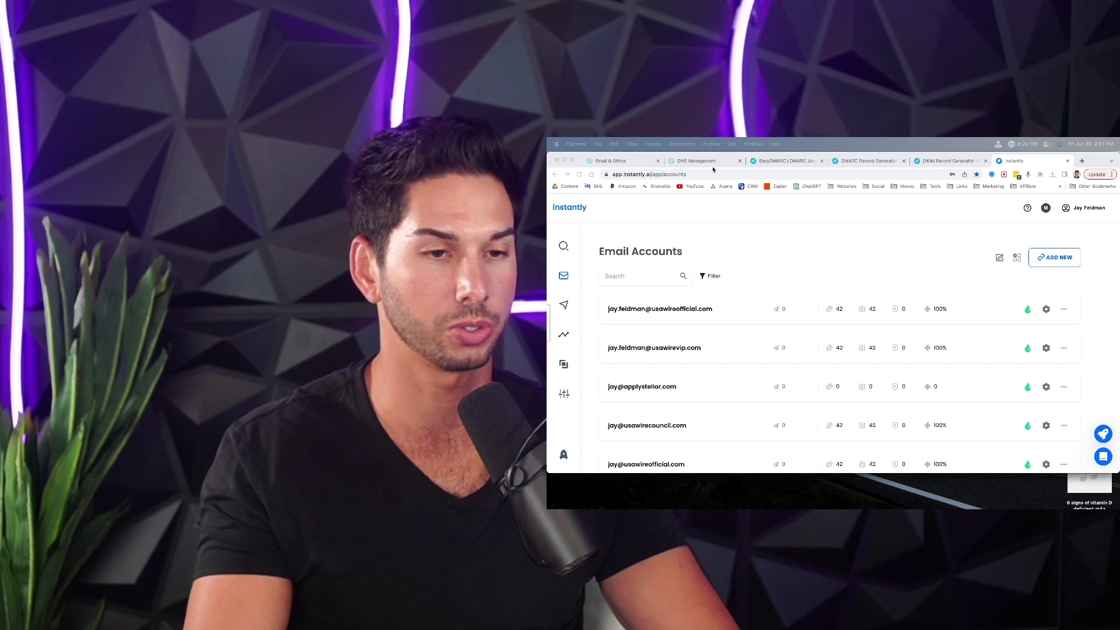
{"action": "scroll", "coordinate": [838, 368], "scroll_direction": "down", "scroll_amount": 2}
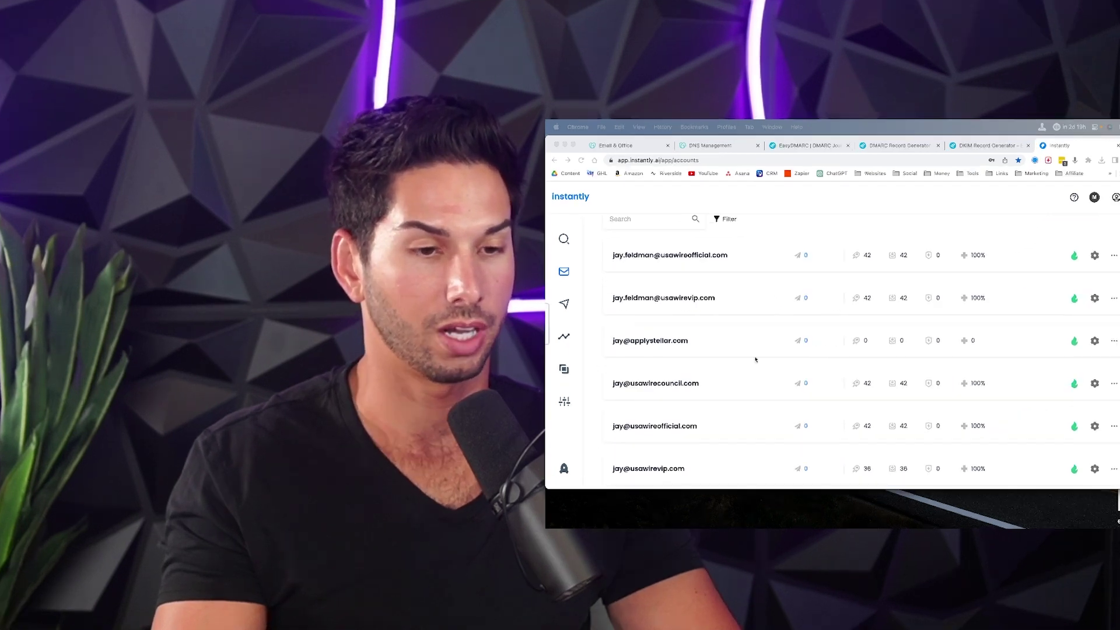